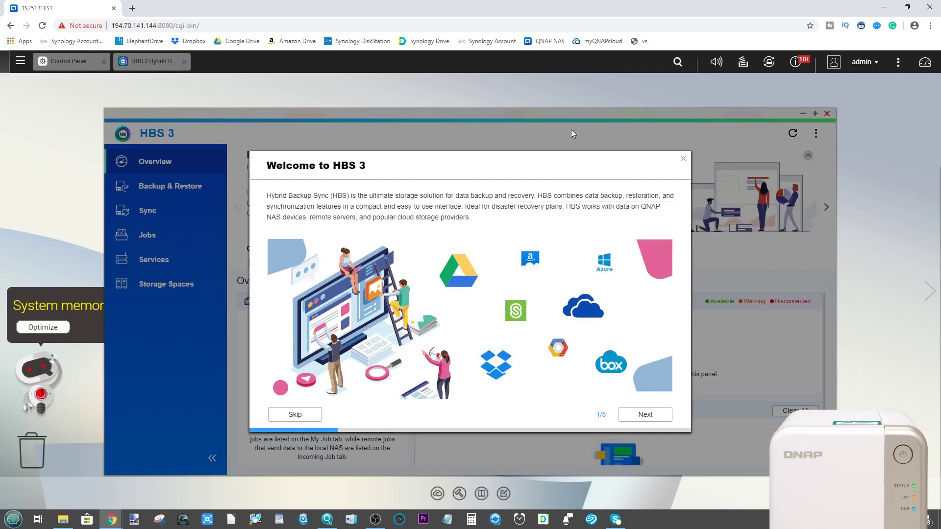
Step: Browse the latest event notifications, then view and close the NAS health, storage and resource dashboard
left_click(794, 62)
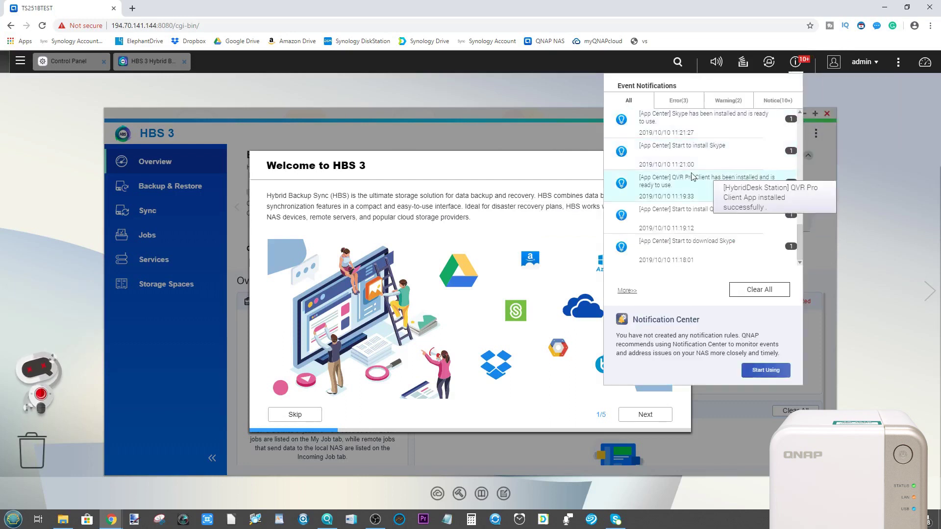
scroll(694, 208, "up", 3)
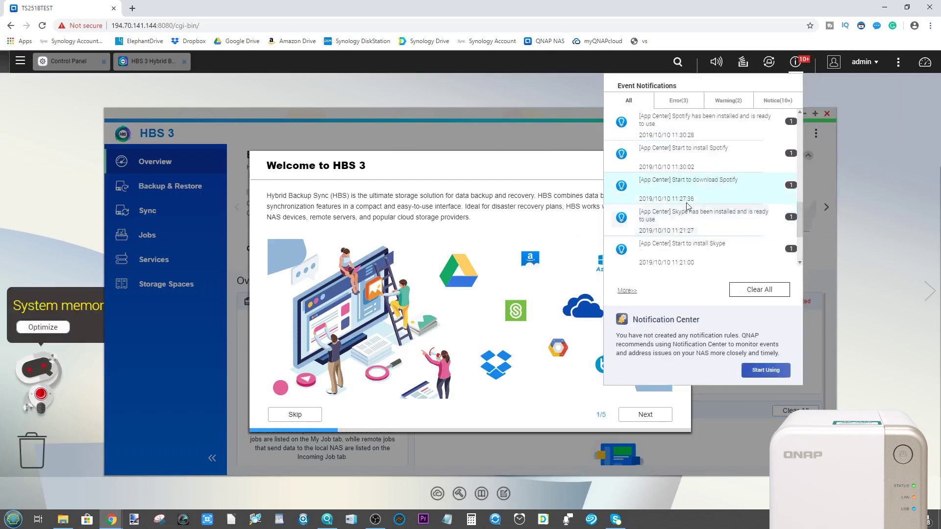
scroll(689, 206, "up", 3)
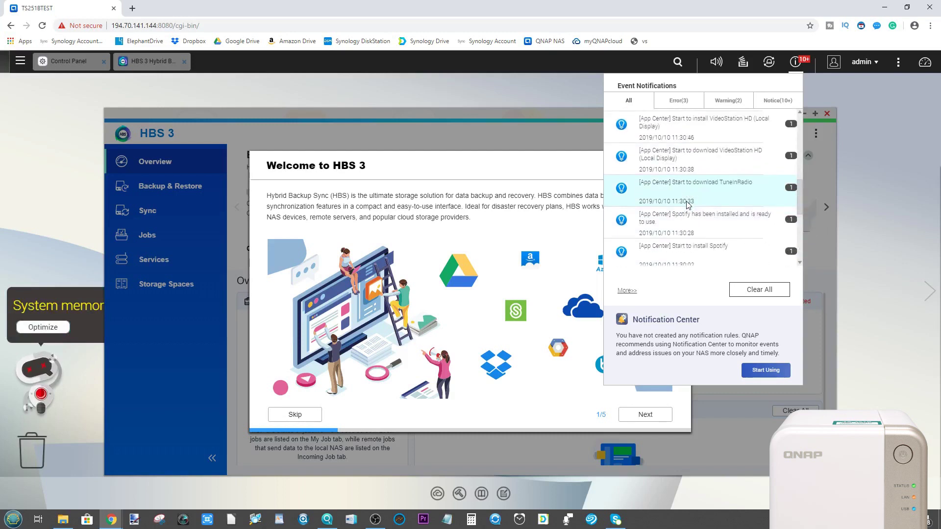
scroll(688, 201, "up", 5)
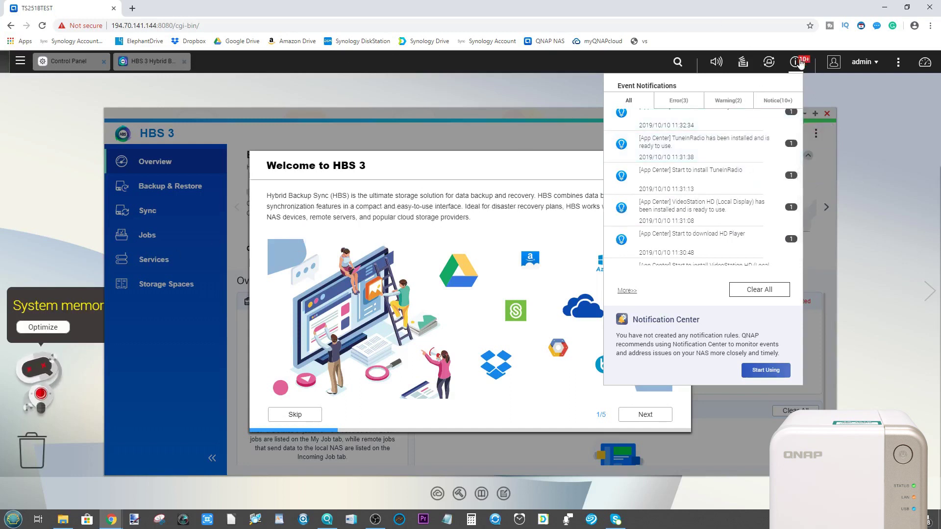
left_click(924, 62)
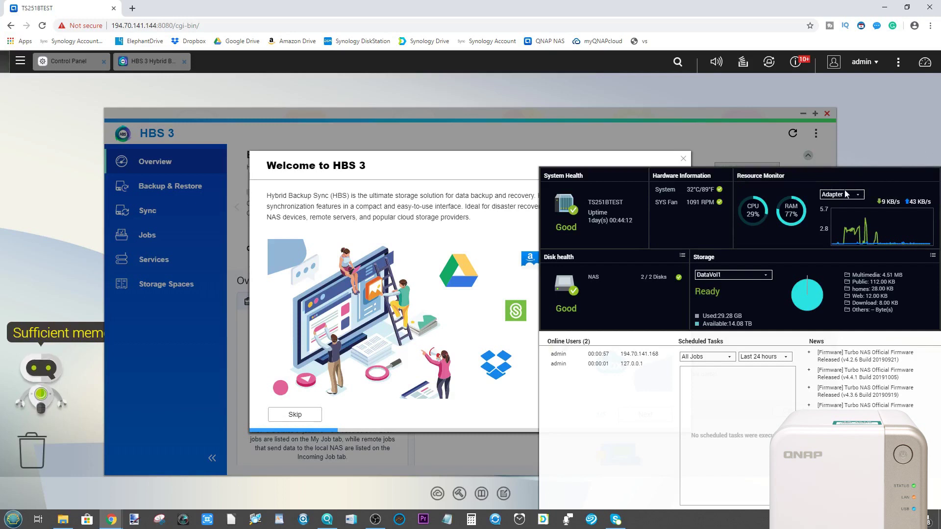
left_click(917, 145)
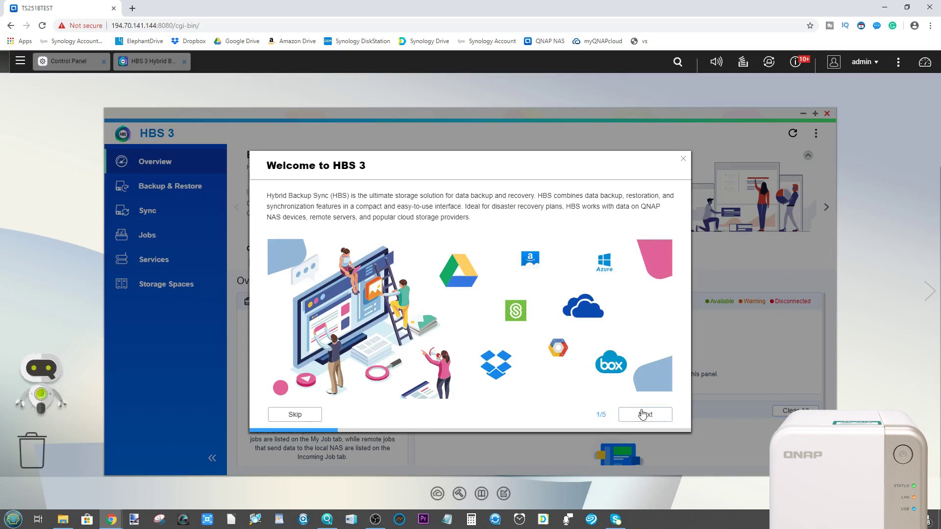
Step: Advance the Welcome to HBS 3 guide to page 2/5
left_click(642, 414)
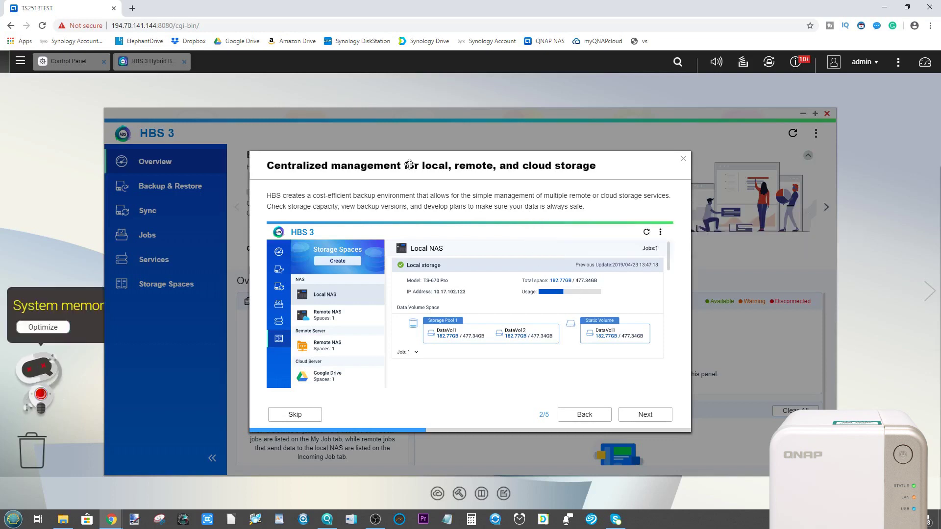
Step: Page the welcome guide through to 5/5, finish it, and decline showing it next start
left_click_drag(409, 165, 413, 159)
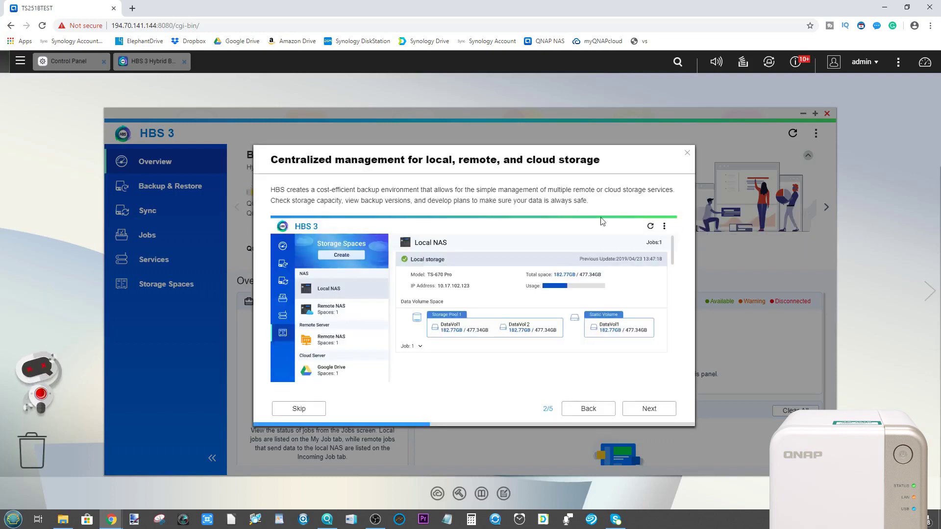
left_click(651, 410)
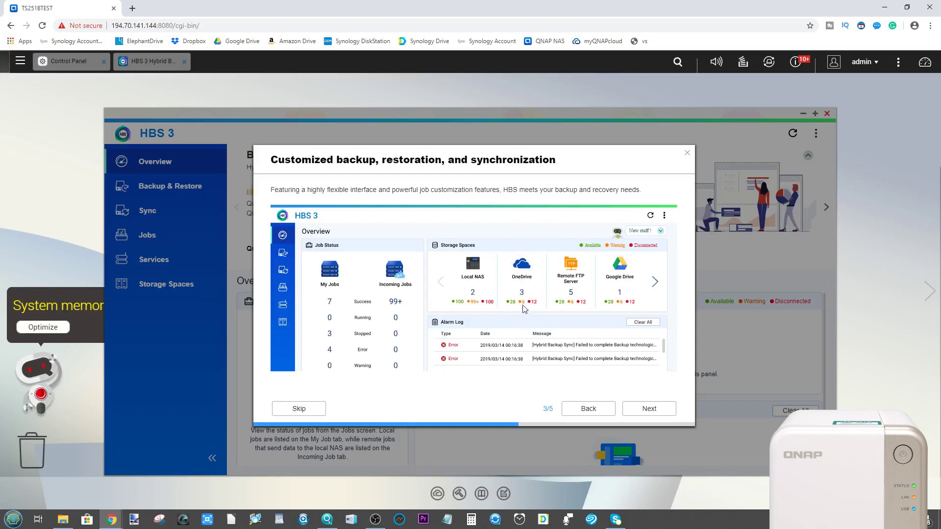
left_click(636, 416)
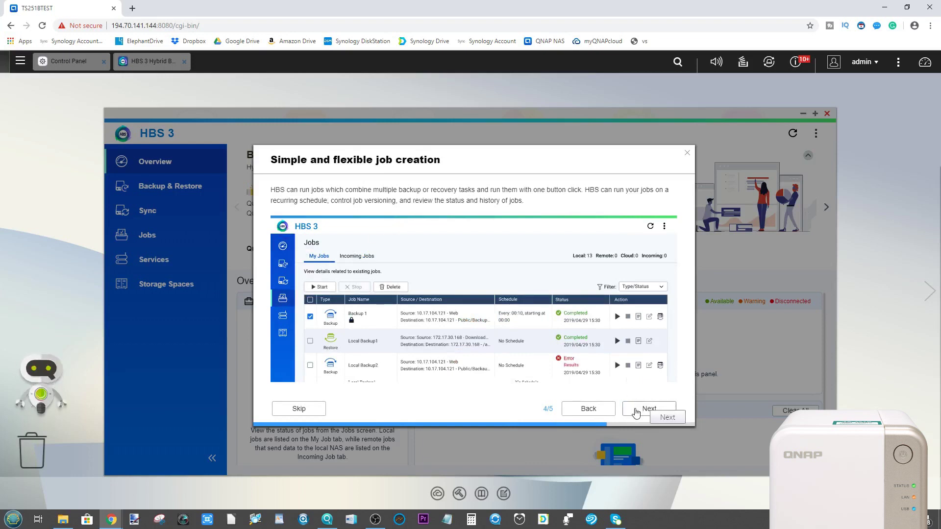
left_click(662, 408)
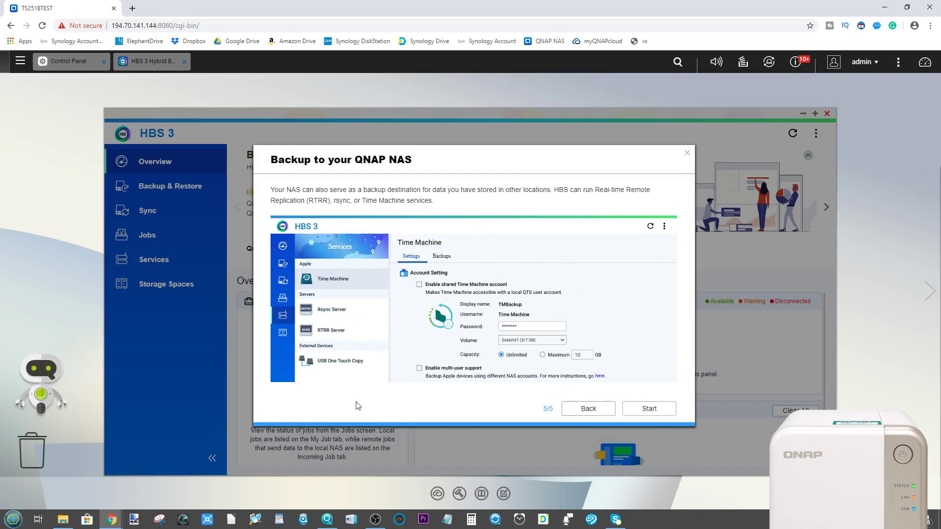
left_click(653, 410)
left_click(513, 306)
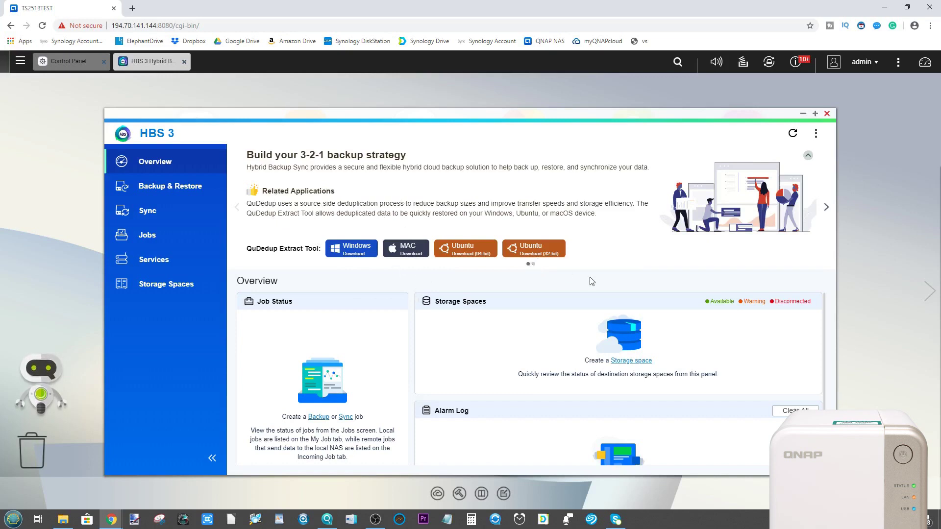
Step: Move the Overview banner to the next slide, skim the panels, then go to Backup & Restore
left_click(826, 207)
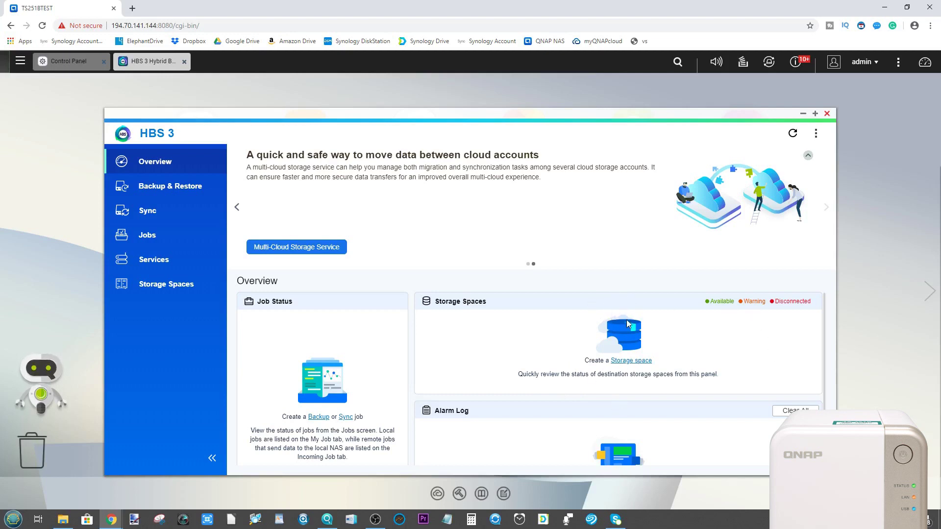
scroll(794, 361, "down", 1)
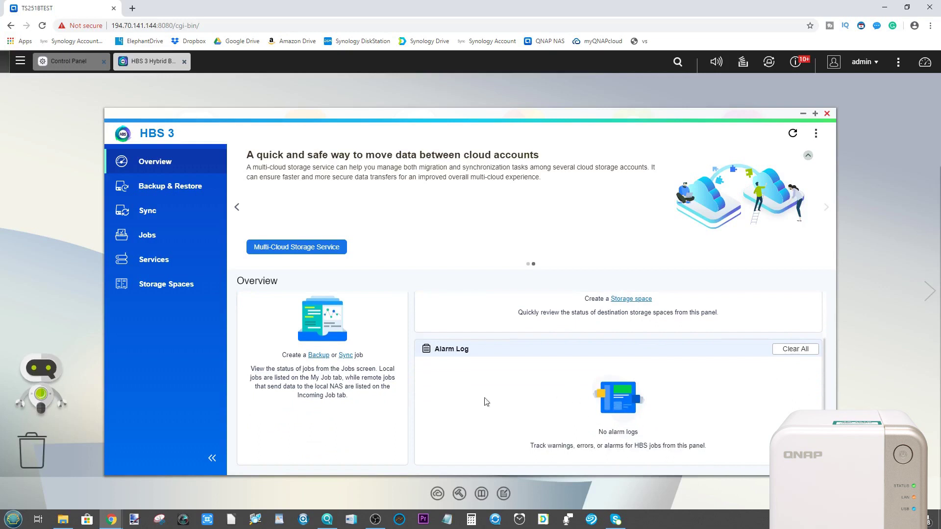
scroll(390, 410, "up", 1)
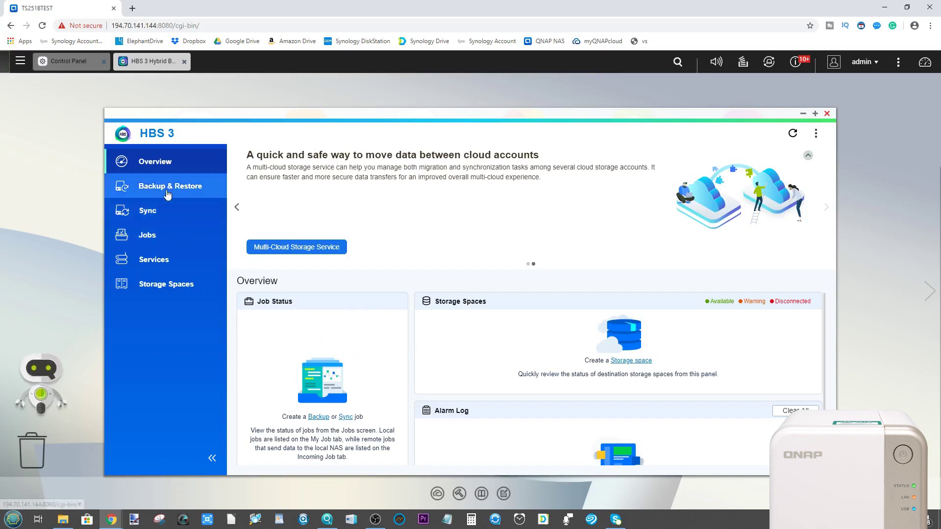
left_click(151, 188)
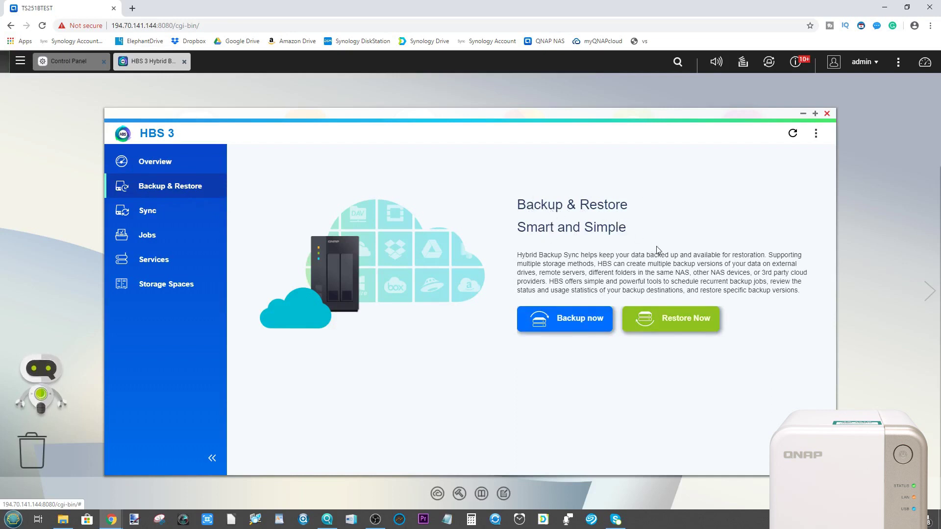
Step: Start a backup job with the Multimedia folder as source and continue to destination selection
left_click(568, 324)
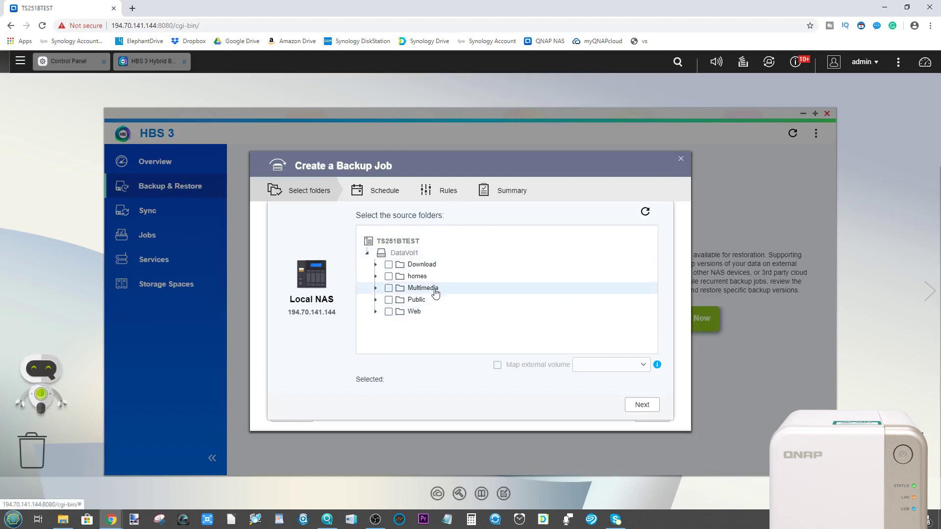
left_click(389, 288)
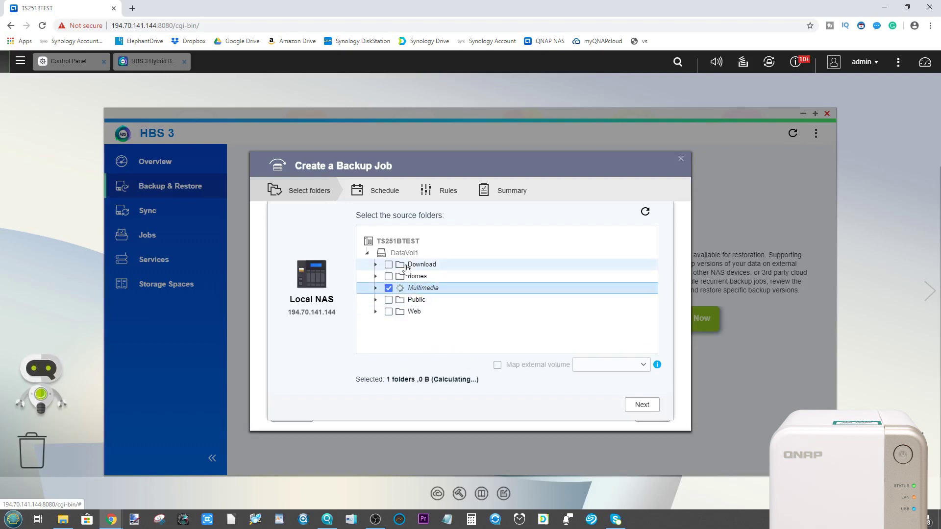
left_click(641, 405)
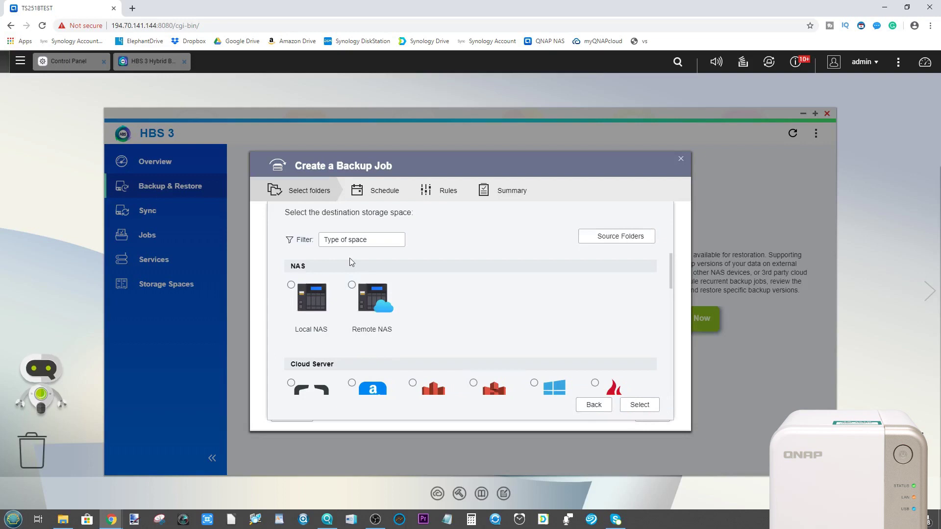
left_click(356, 240)
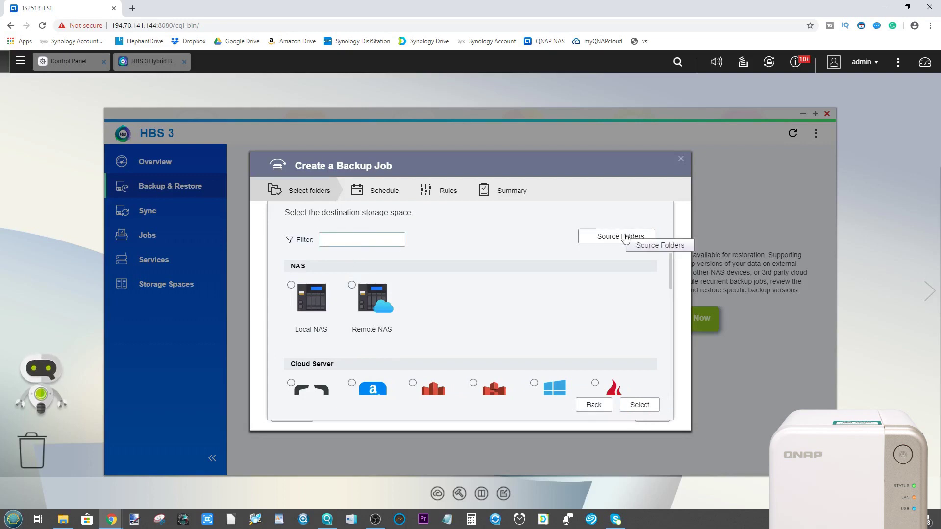
scroll(310, 287, "down", 3)
scroll(309, 284, "up", 3)
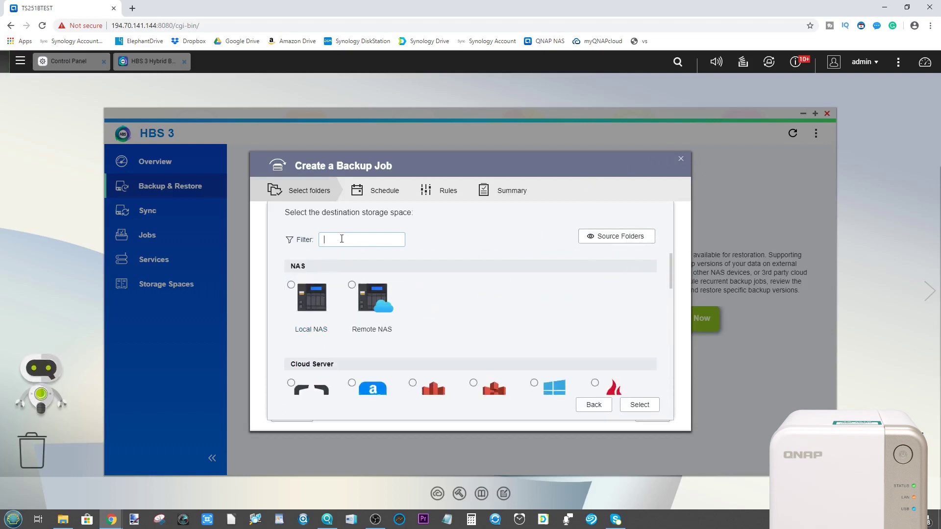
left_click(360, 288)
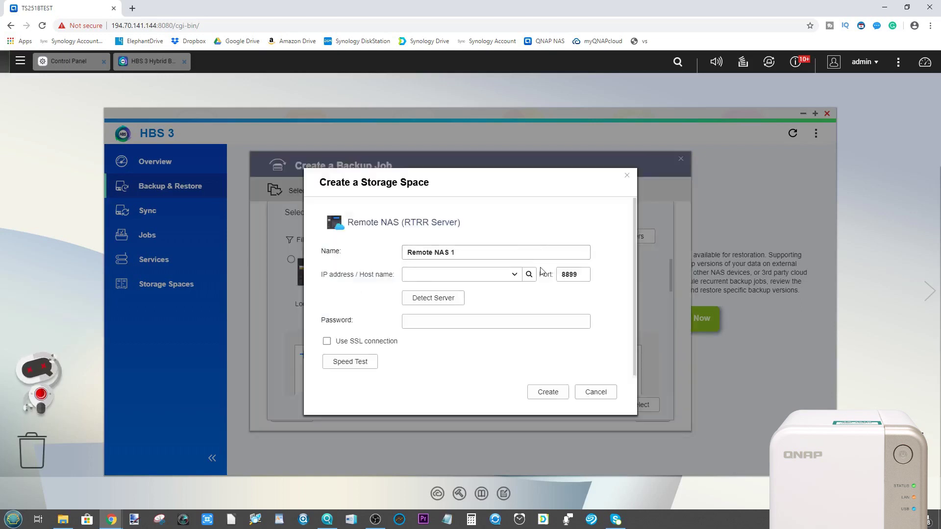
left_click(595, 392)
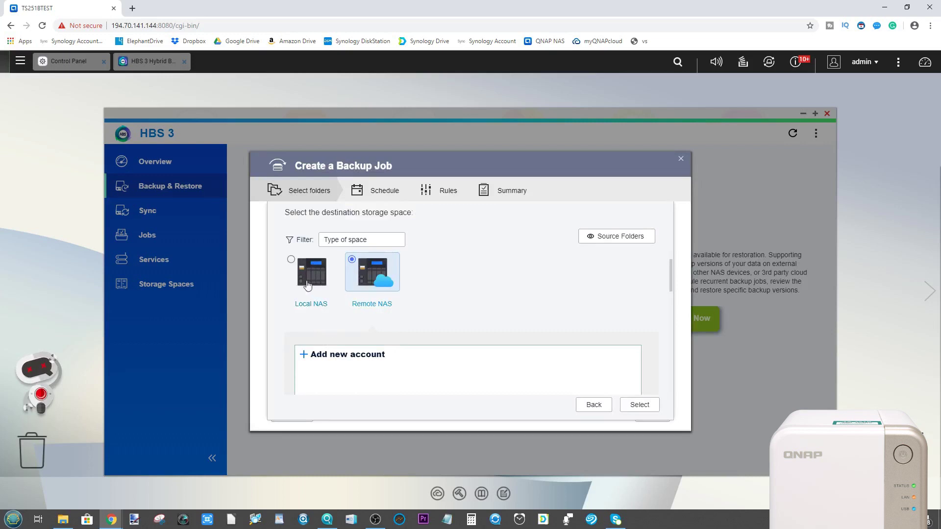
left_click(293, 262)
scroll(459, 284, "down", 1)
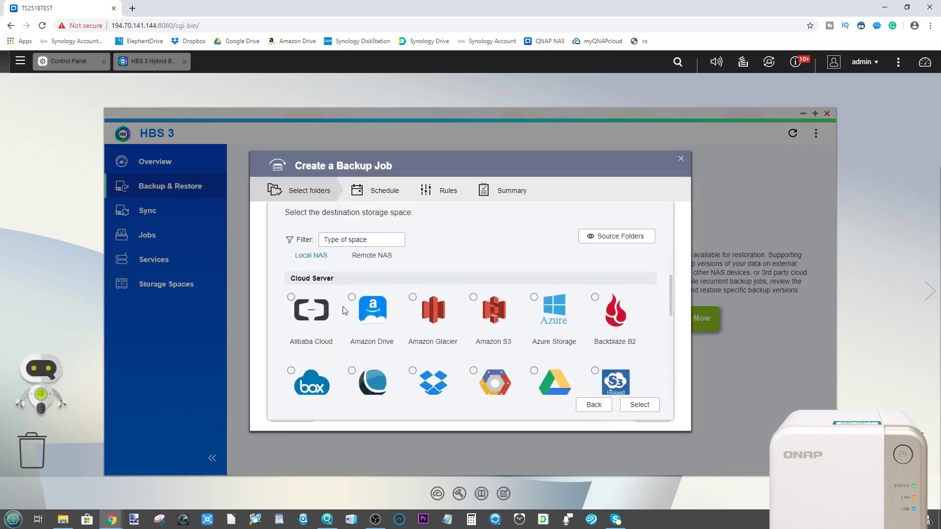
scroll(437, 329, "up", 2)
scroll(569, 359, "down", 1)
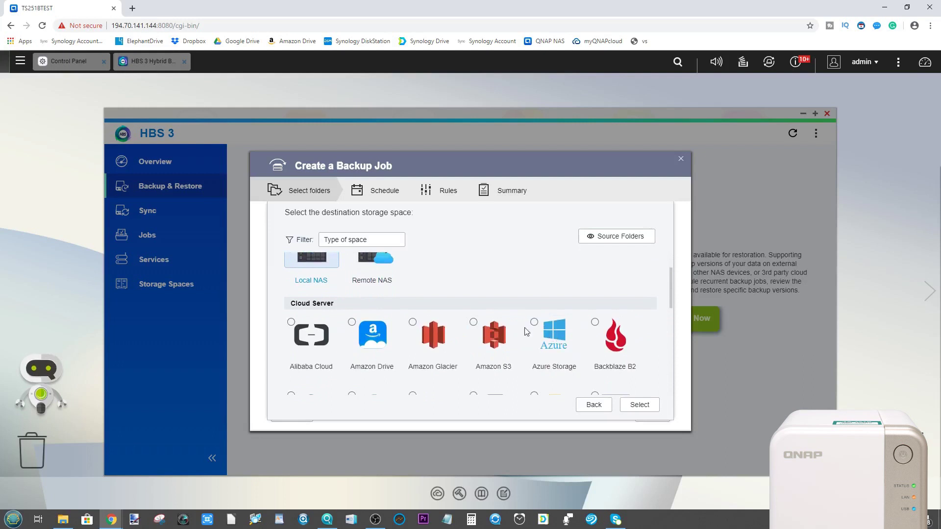
scroll(522, 314, "down", 3)
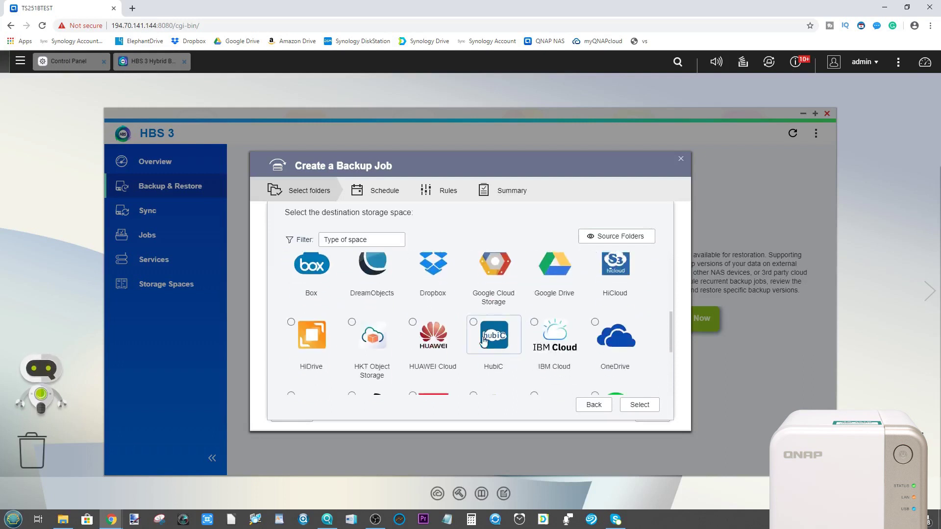
scroll(482, 343, "down", 2)
scroll(375, 395, "down", 1)
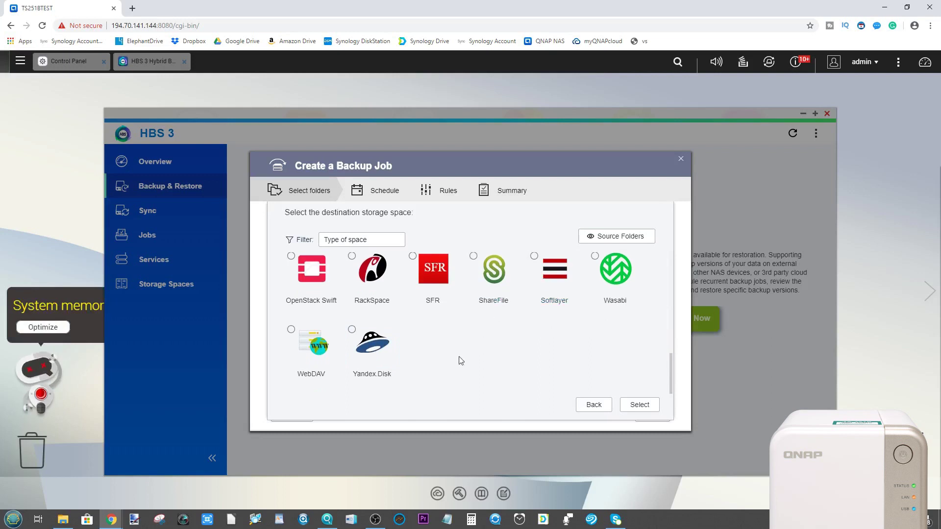
scroll(490, 338, "up", 10)
scroll(441, 314, "down", 1)
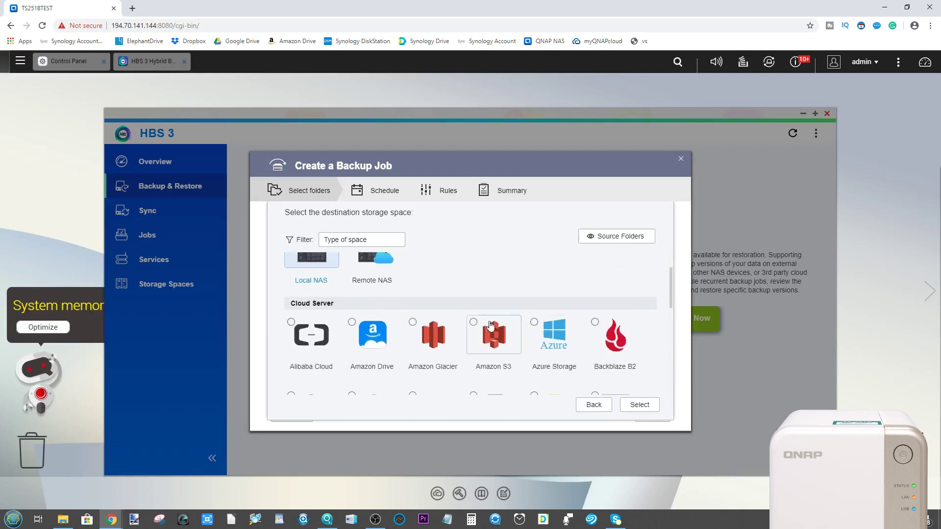
left_click(489, 314)
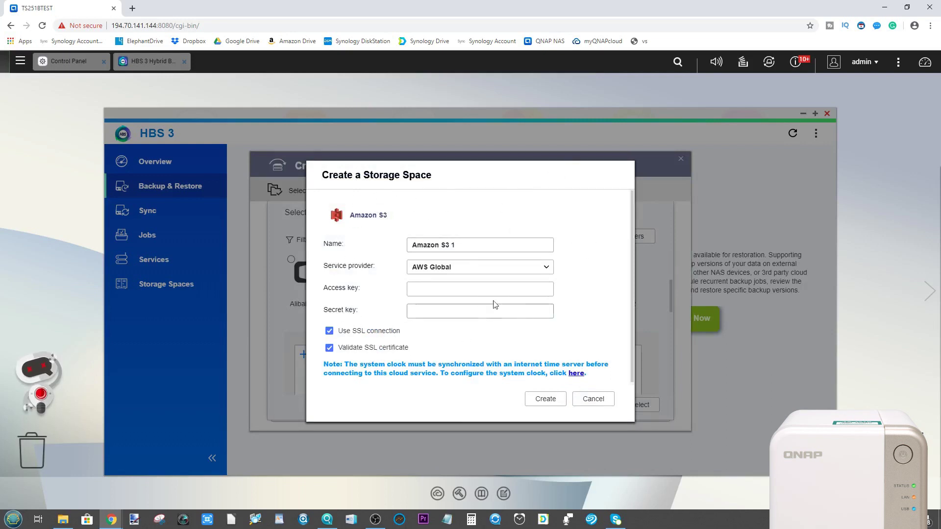
Step: Back out of Amazon S3 and Amazon Drive setup, then choose Local NAS, then Remote NAS
left_click(593, 398)
scroll(378, 301, "up", 3)
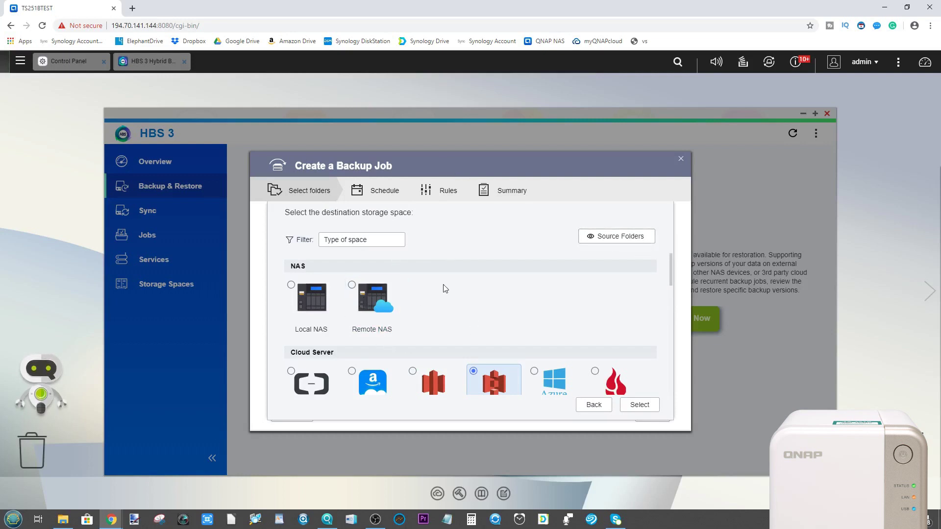
scroll(343, 343, "down", 1)
left_click(360, 327)
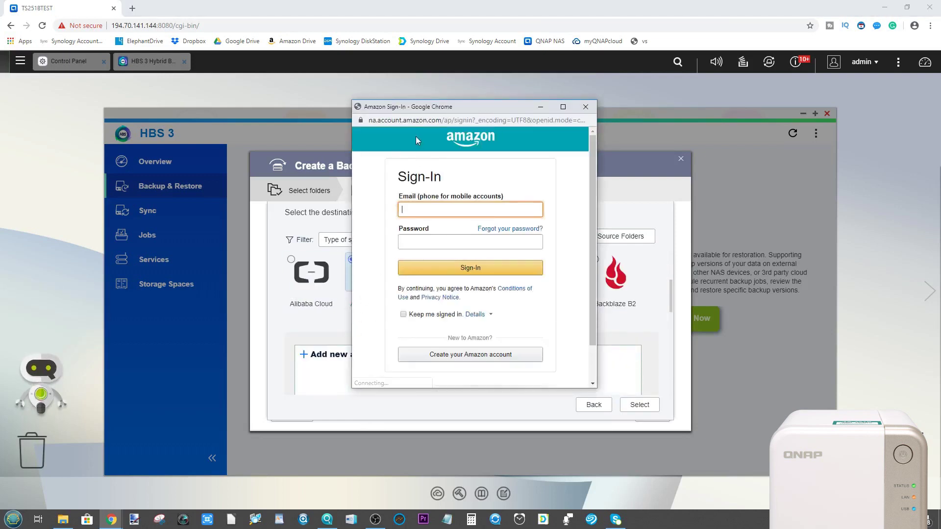
left_click(586, 106)
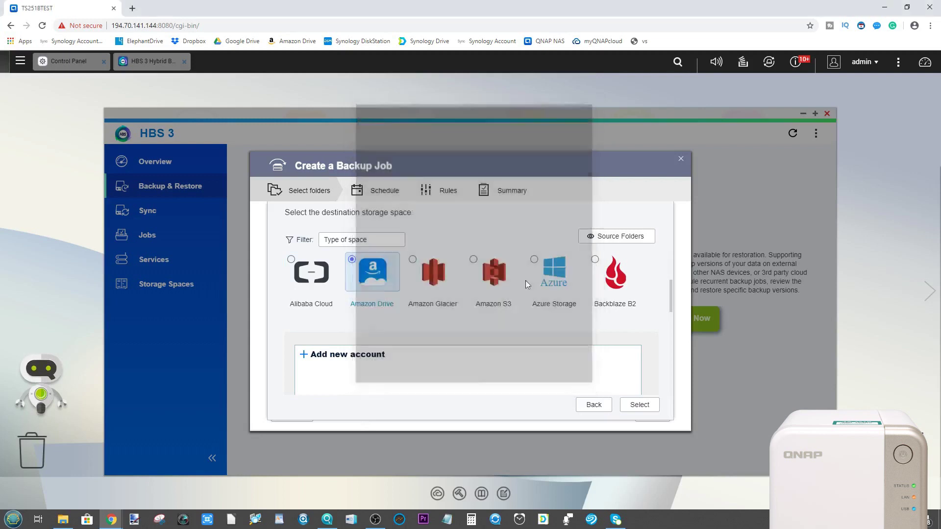
scroll(442, 344, "up", 3)
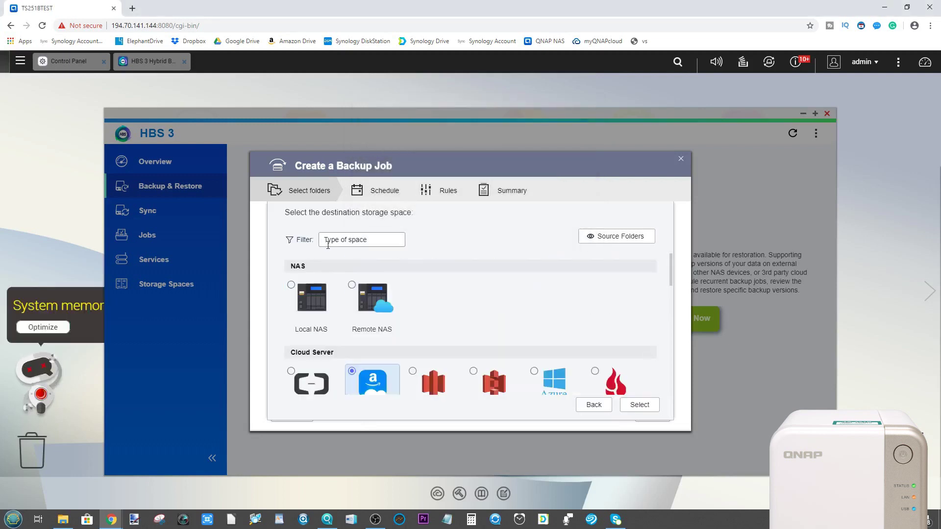
left_click(289, 288)
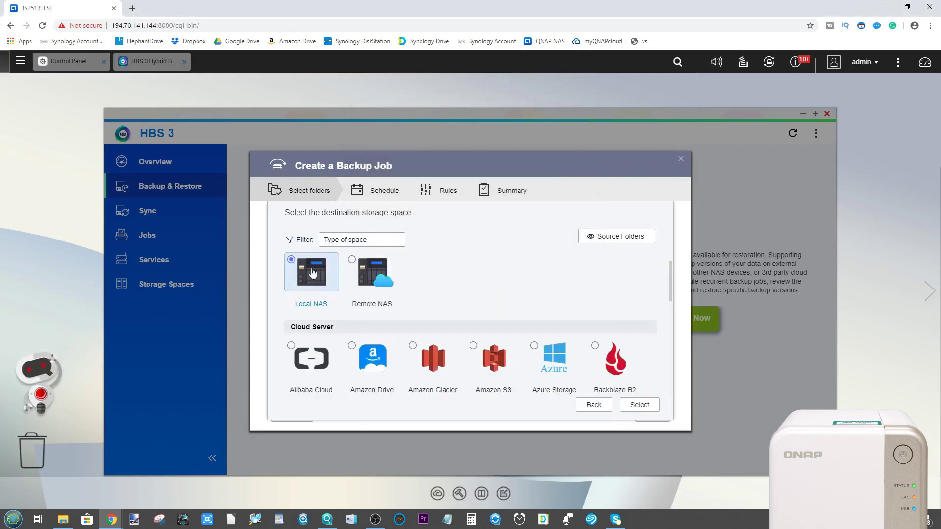
left_click(361, 266)
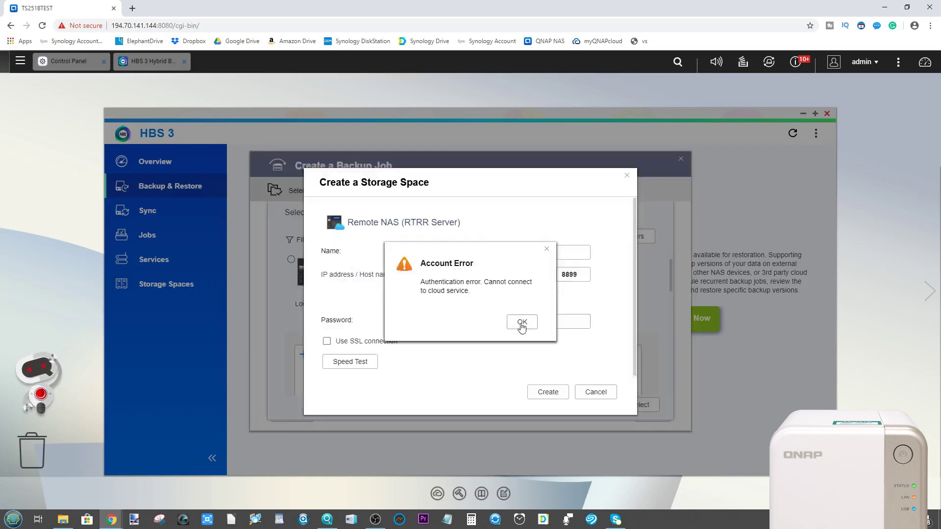
Step: Dismiss the authentication error and cancel the Remote NAS storage space setup
left_click(522, 323)
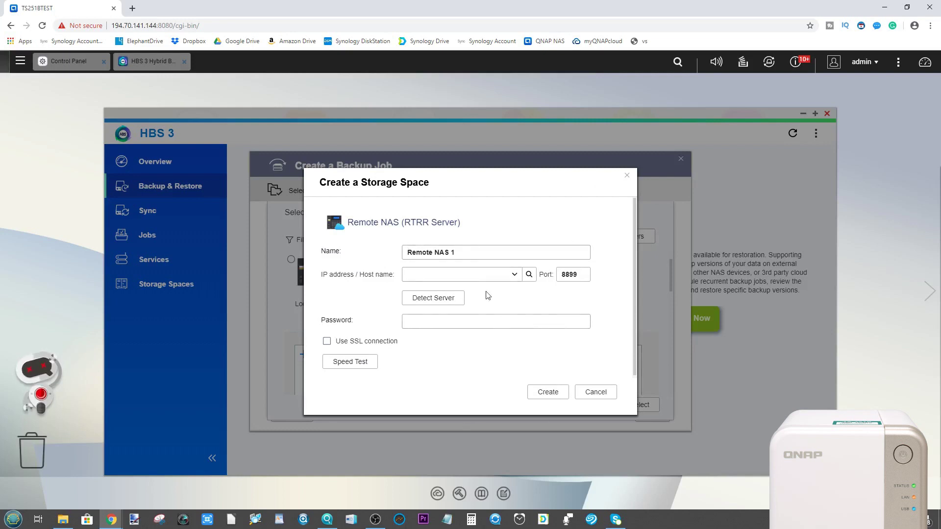
left_click(435, 278)
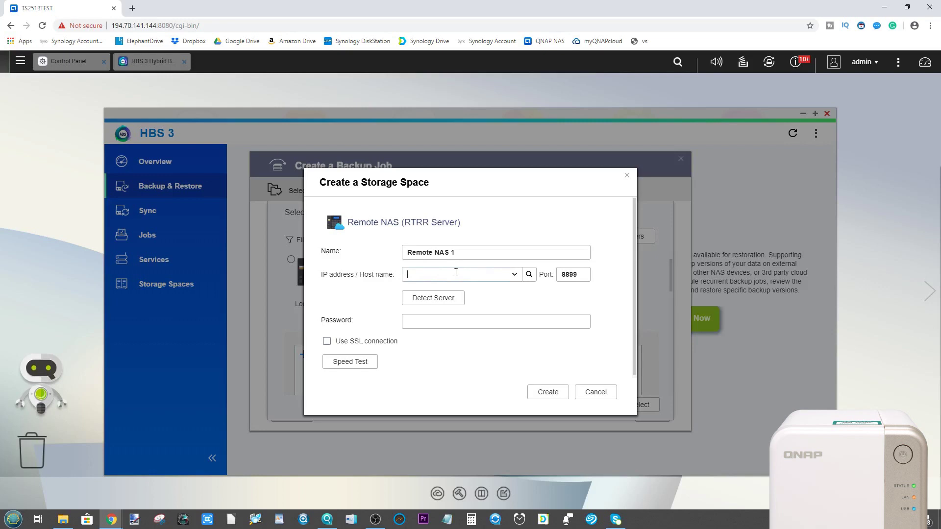
scroll(446, 278, "down", 1)
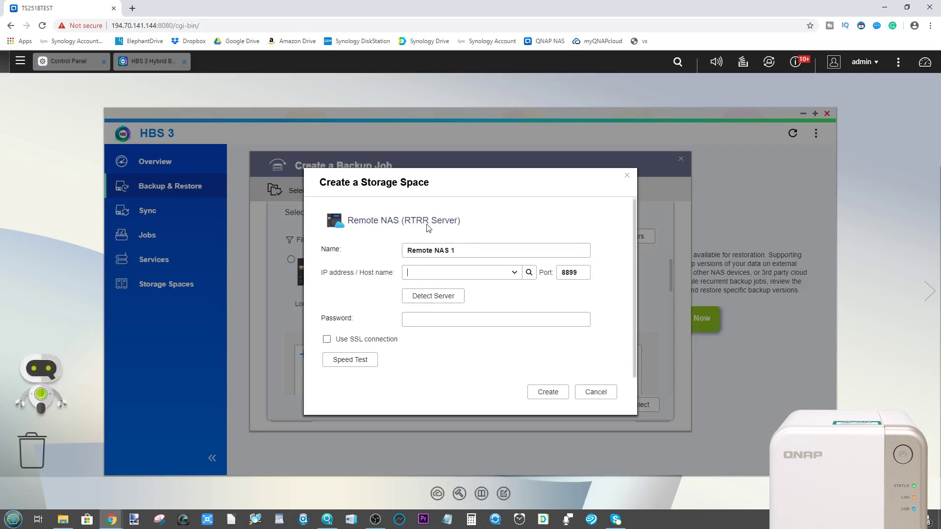
left_click(595, 392)
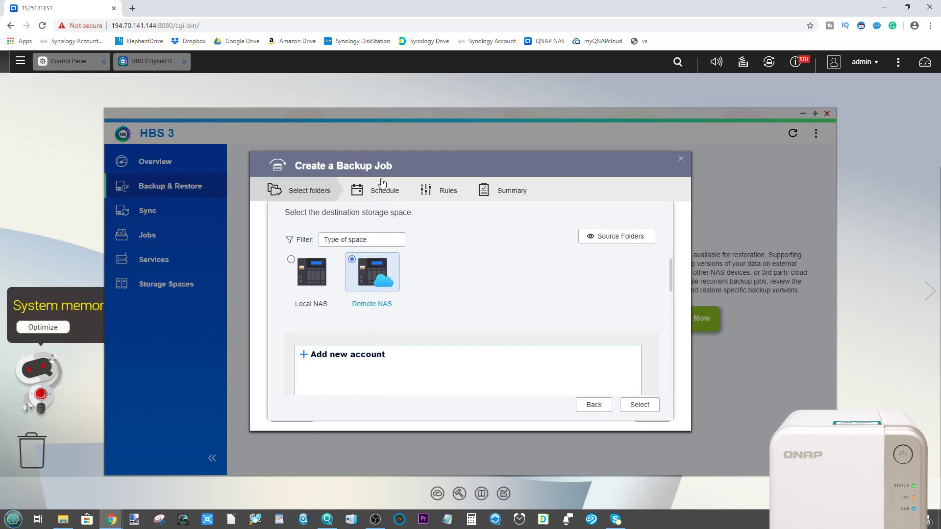
Step: Review the backup's source folders, close the backup wizard, and start a restore job
left_click(616, 237)
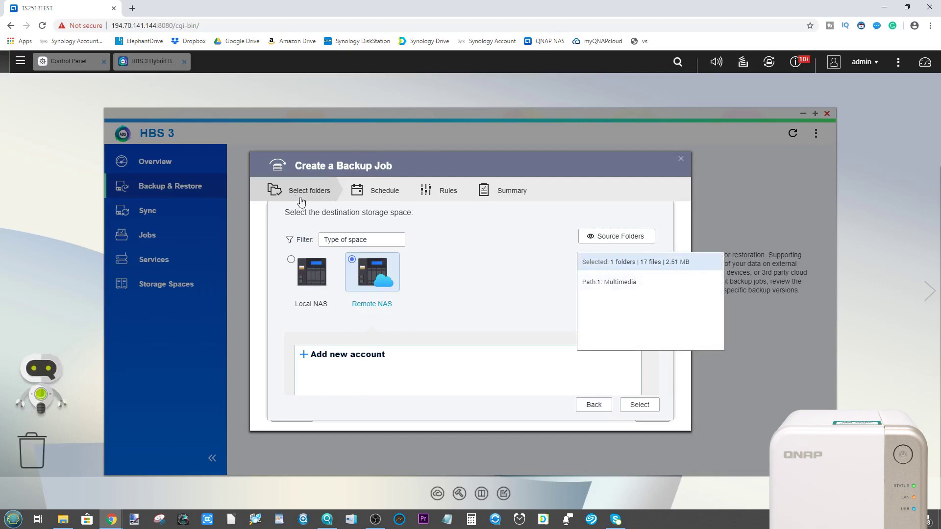
left_click(681, 158)
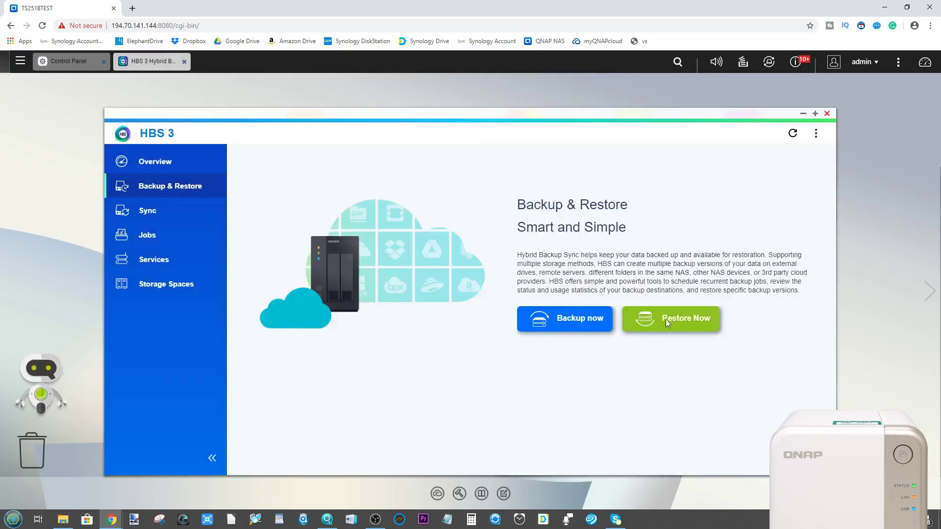
left_click(698, 333)
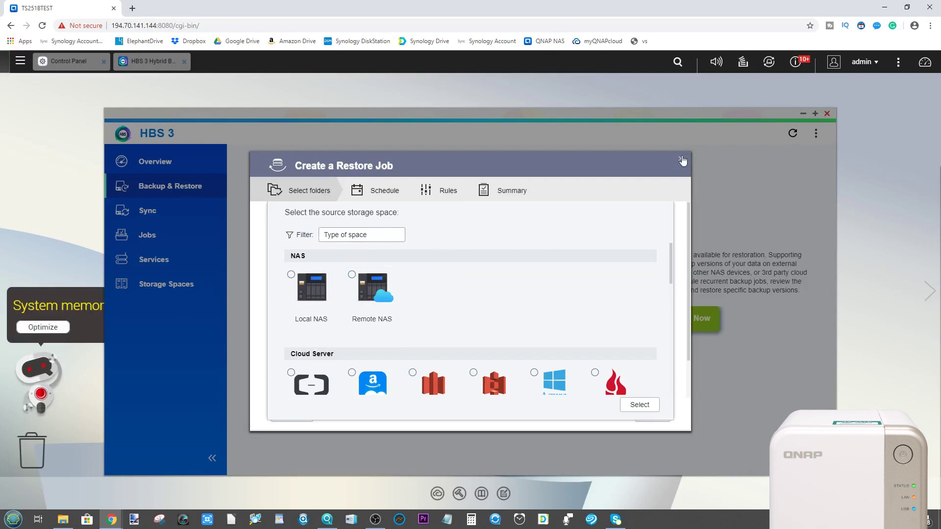
Step: Scroll through the restore source storage options, close the restore wizard, and switch to Sync
scroll(489, 292, "down", 10)
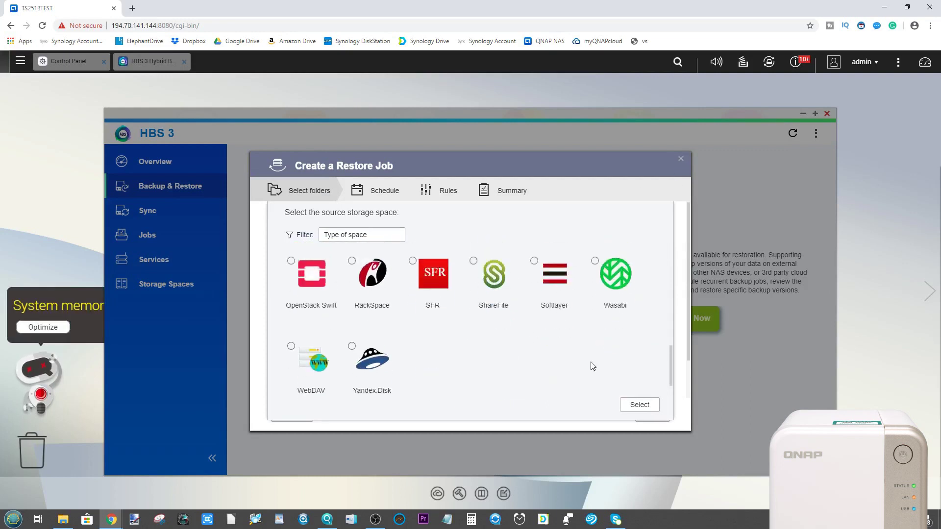
scroll(593, 365, "up", 8)
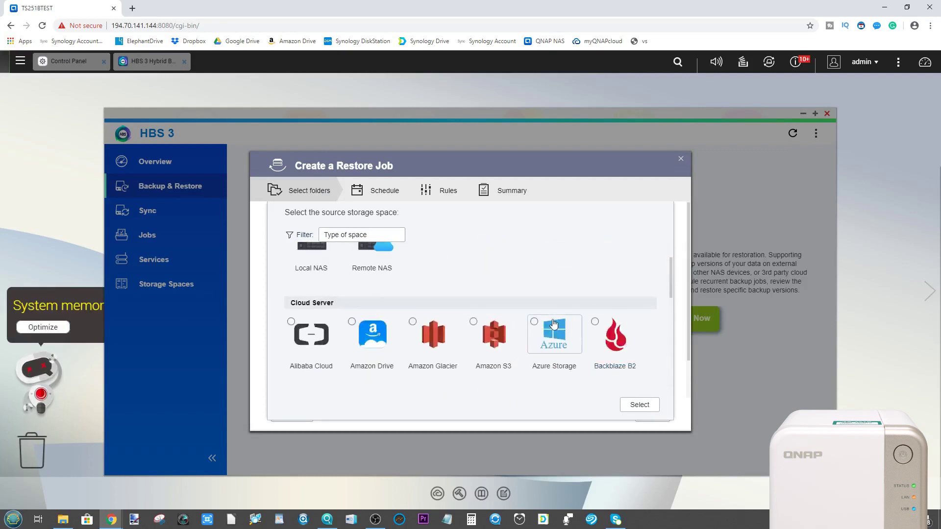
left_click(684, 160)
left_click(147, 211)
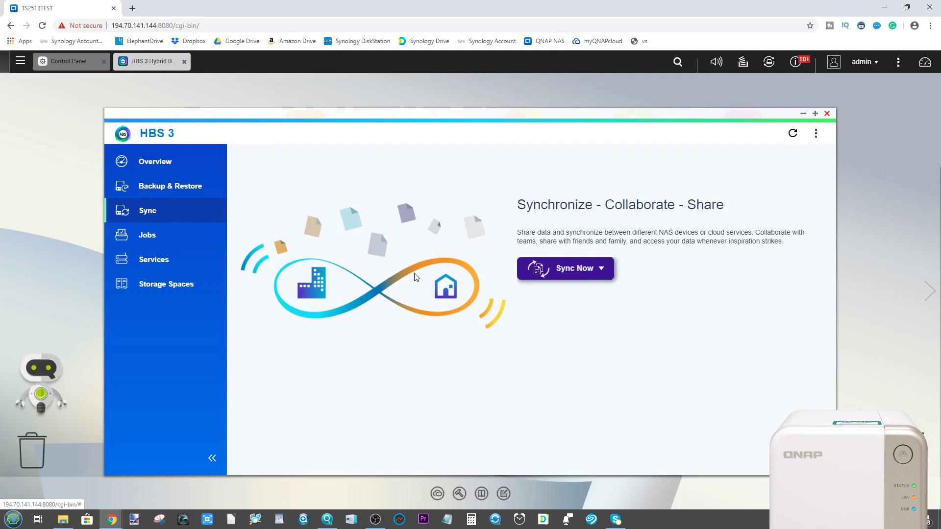
Step: Preview the two-way sync job wizard, close it, then view the Jobs page's Incoming Jobs tab
left_click(580, 273)
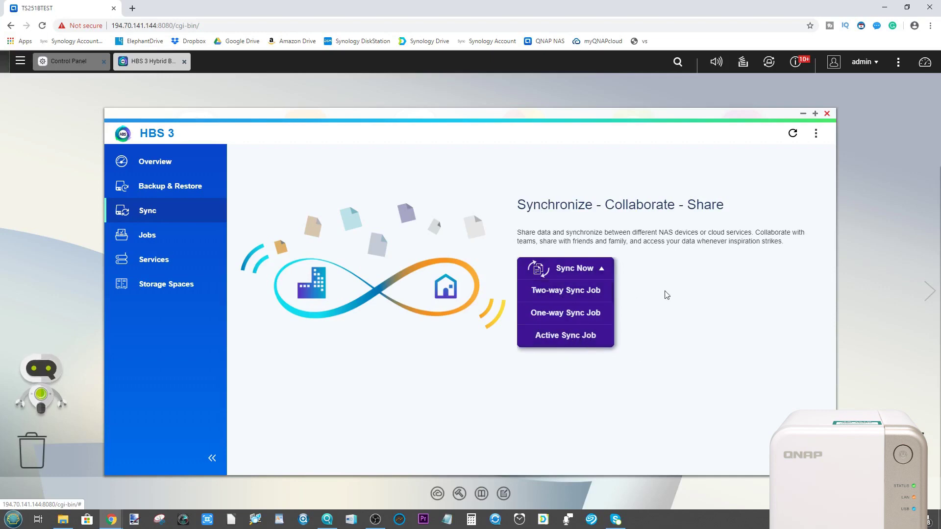
left_click(549, 291)
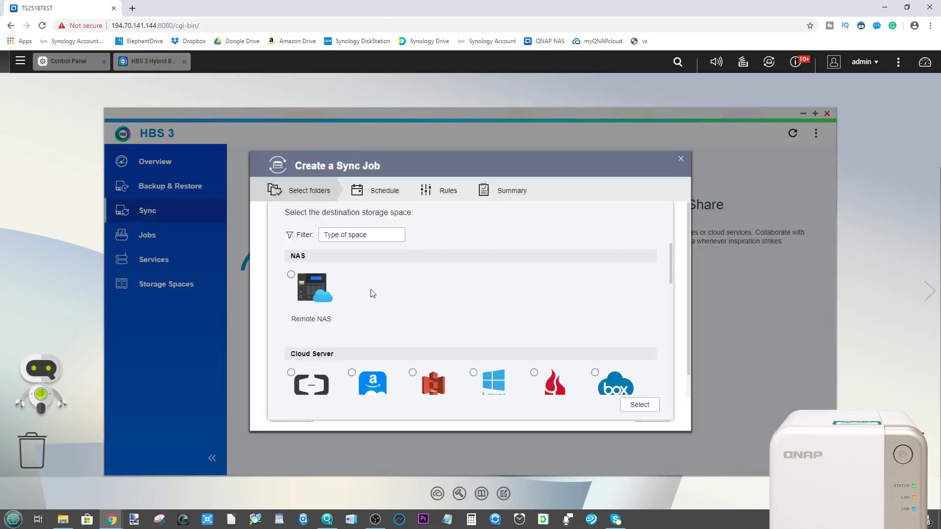
scroll(431, 329, "down", 5)
scroll(564, 365, "up", 5)
scroll(564, 365, "down", 5)
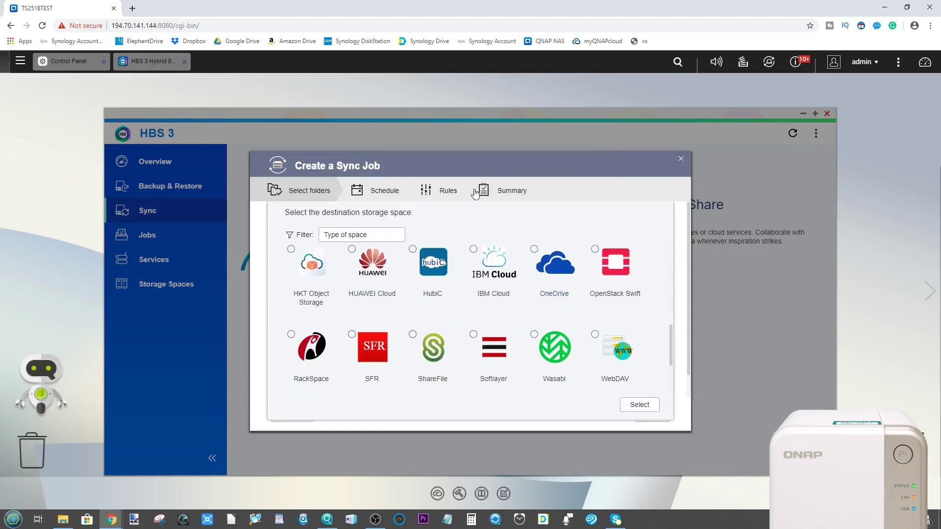
left_click(679, 161)
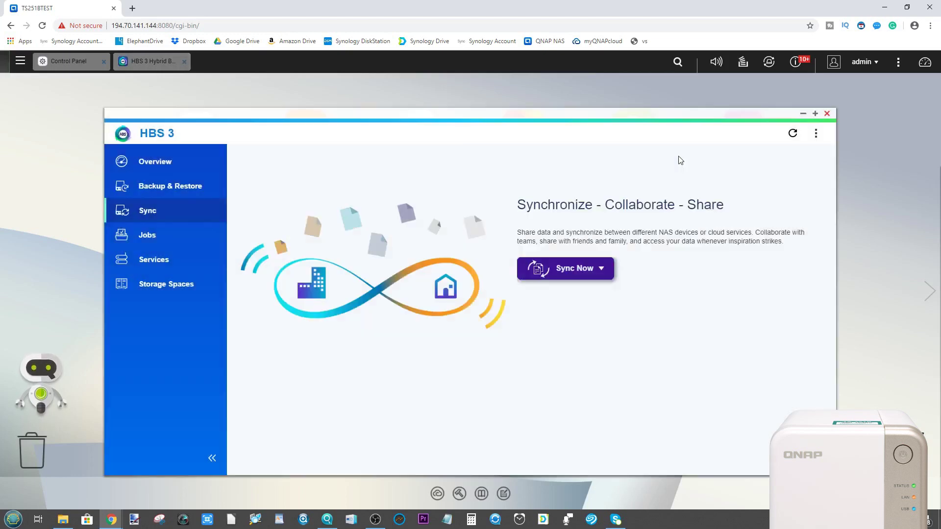
left_click(197, 236)
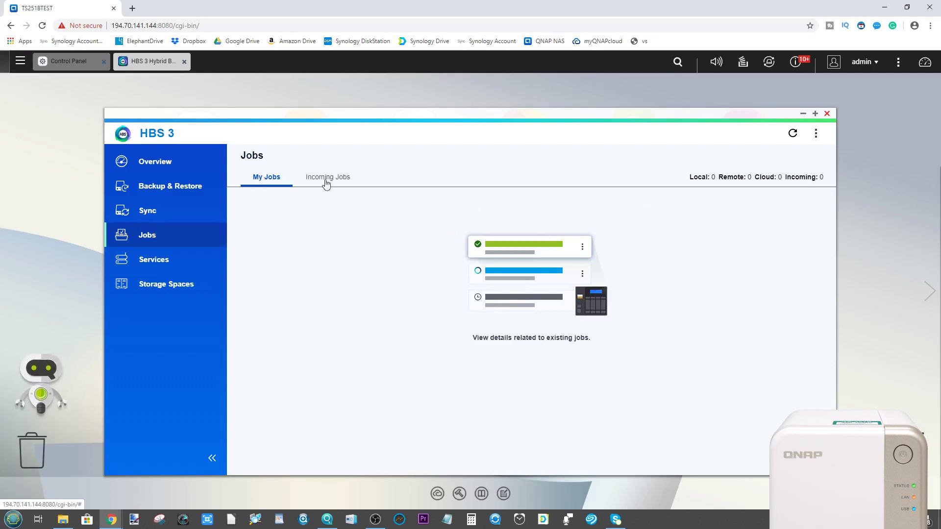
left_click(327, 182)
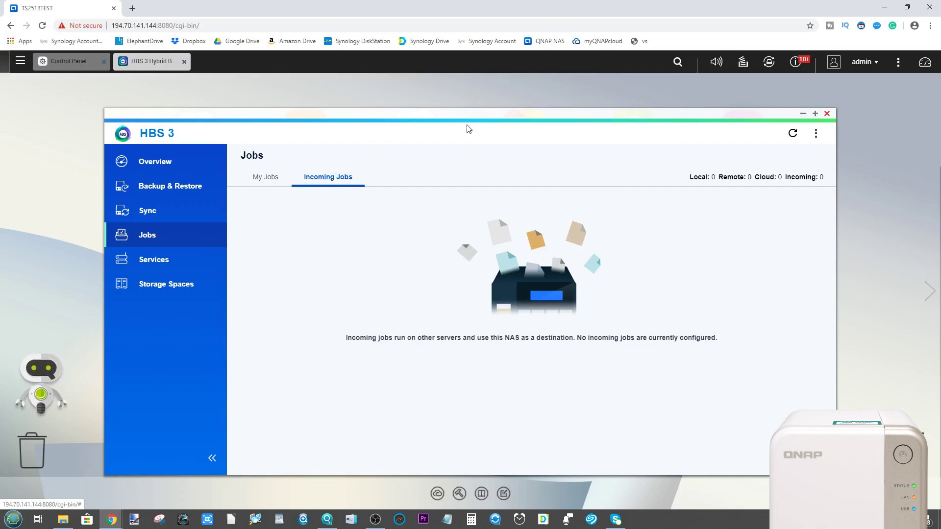
Step: Open the Services page to show the Time Machine settings
left_click(178, 259)
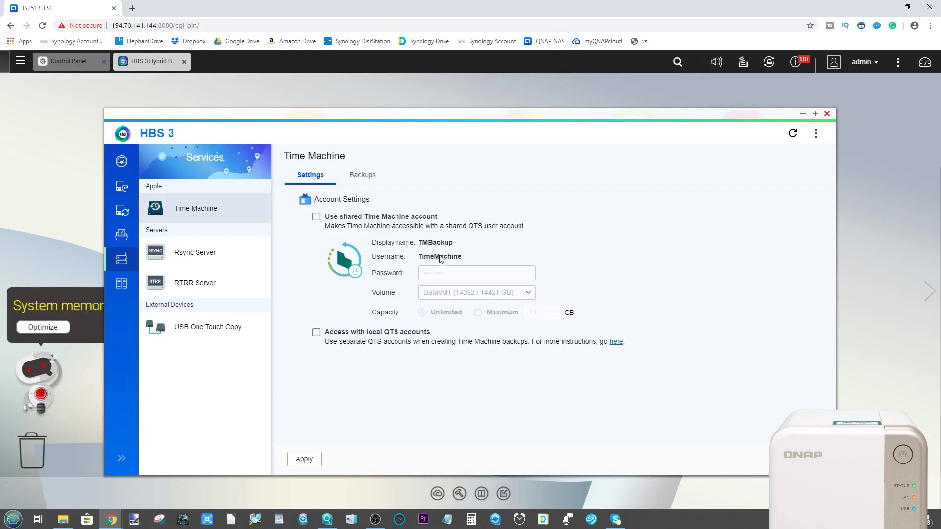
Step: List the Time Machine backups stored on DataVol1, which turns out to be empty
left_click(363, 178)
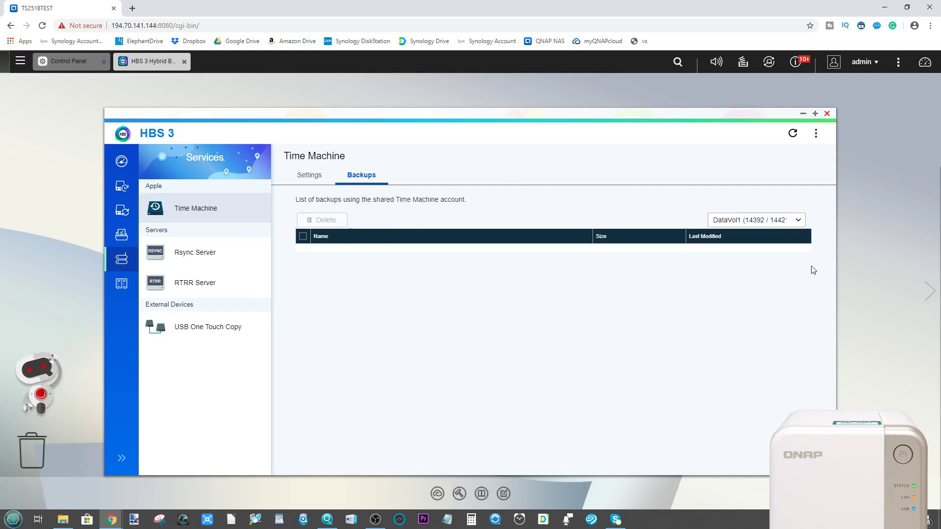
left_click(776, 221)
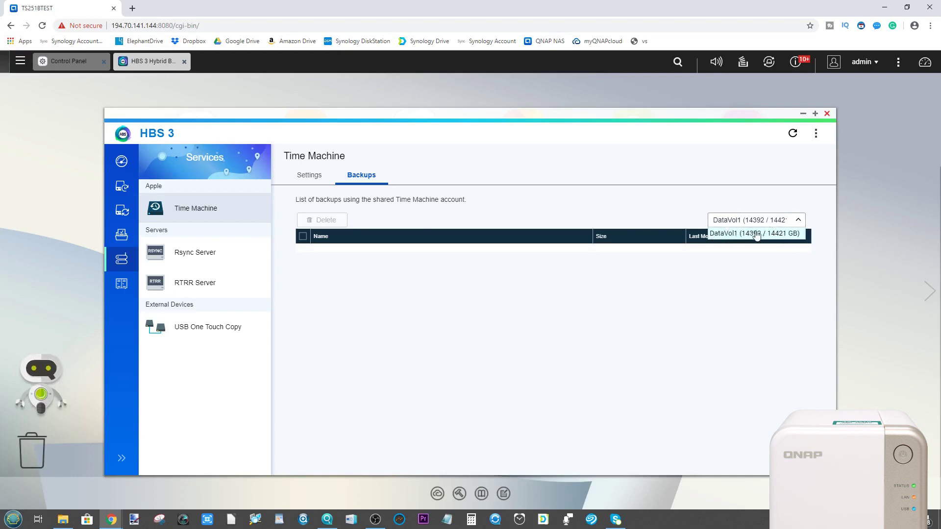
left_click(539, 334)
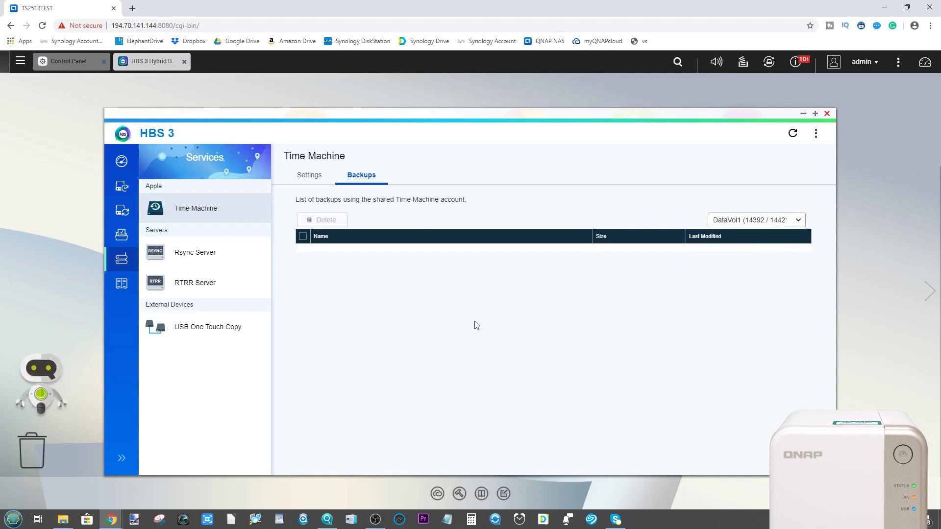
Step: Compare the enabled Rsync server settings with the disabled RTRR server settings
left_click(196, 252)
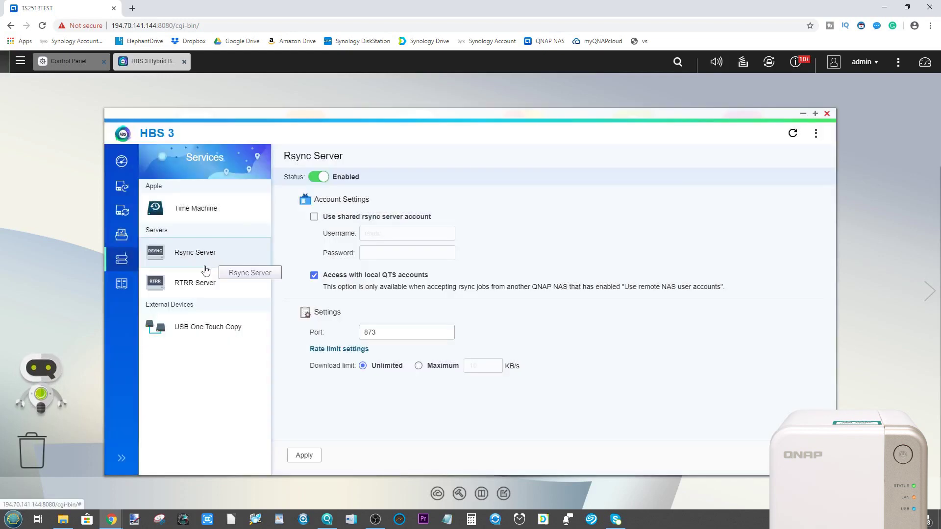
left_click(204, 283)
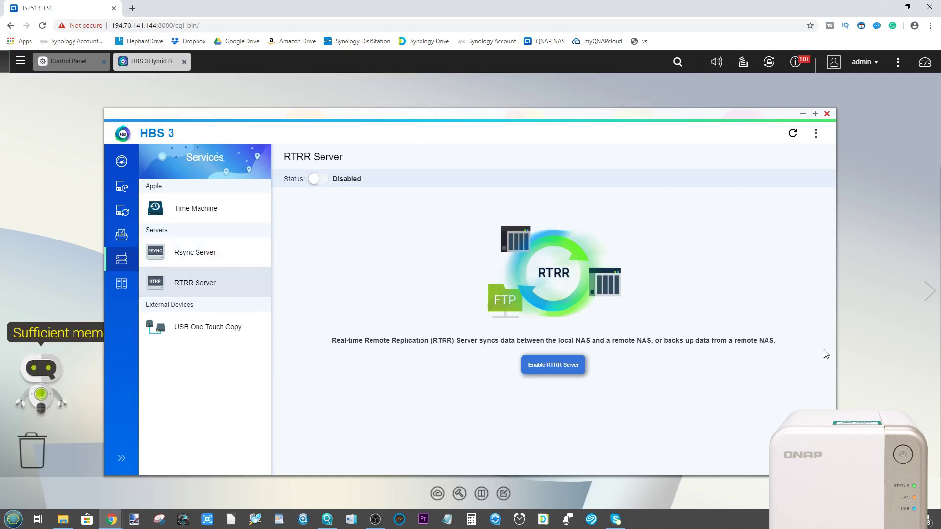
left_click(200, 251)
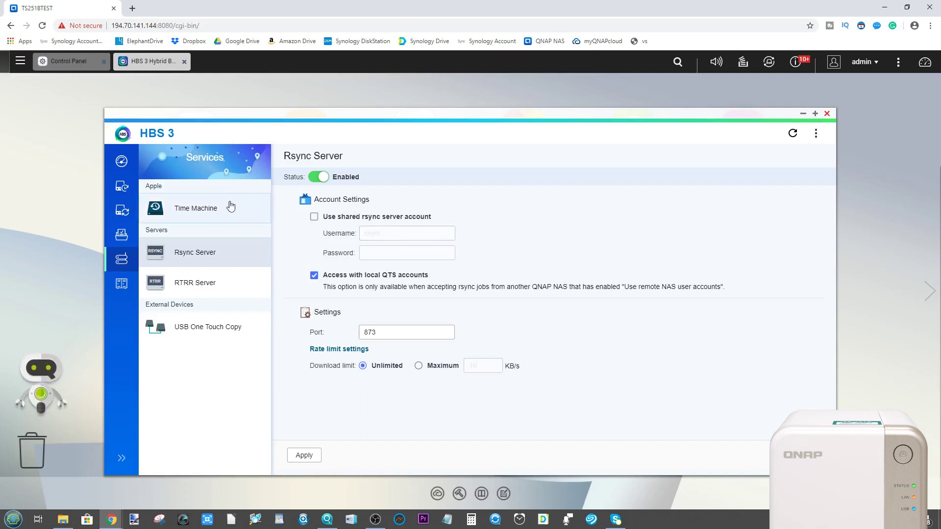
left_click(191, 330)
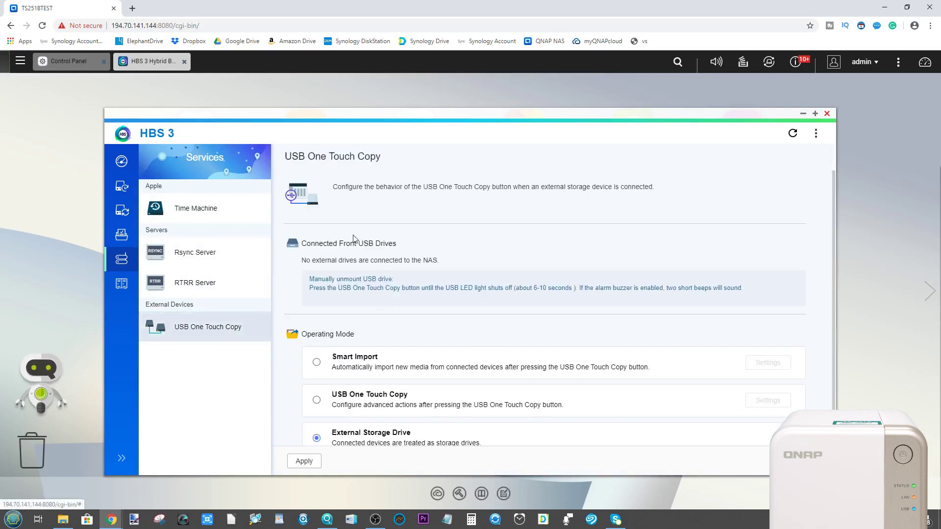
Step: Try each USB One Touch Copy operating mode and settle on Smart Import
scroll(384, 382, "down", 1)
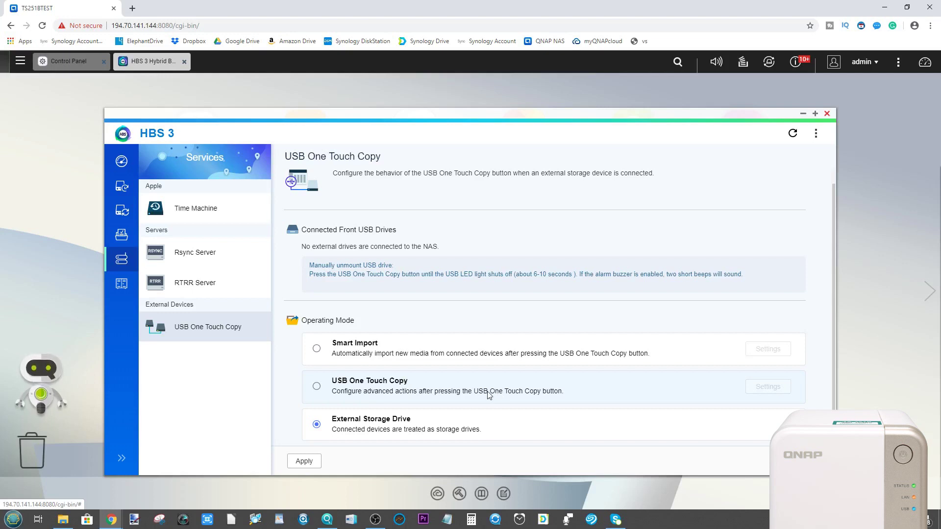
left_click(317, 387)
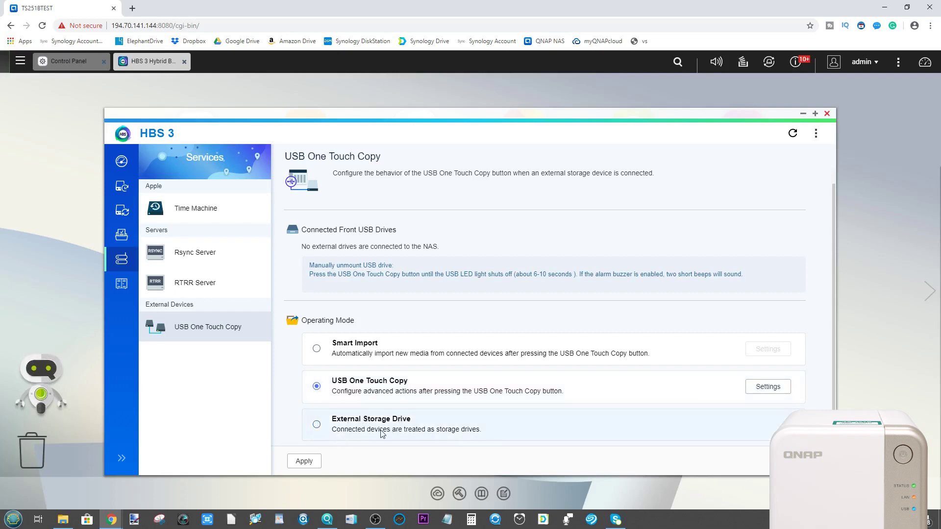
left_click(316, 426)
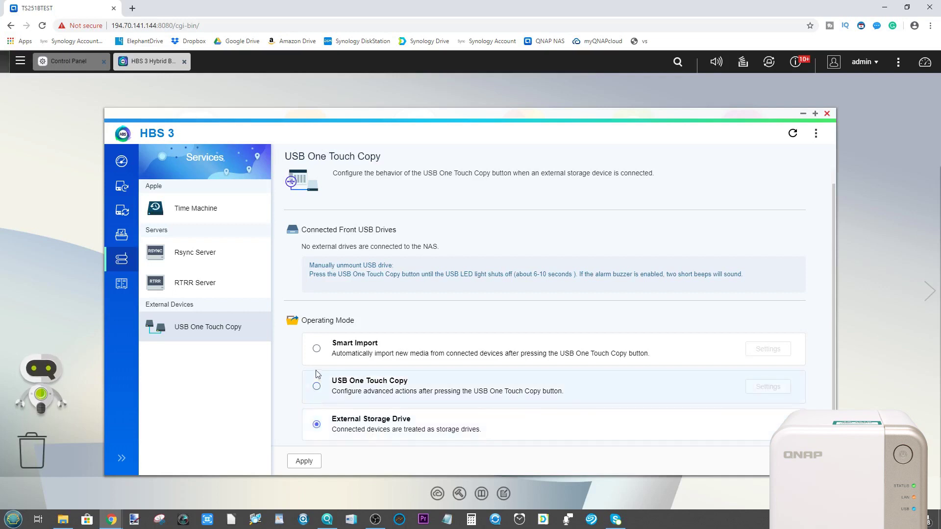
left_click(317, 349)
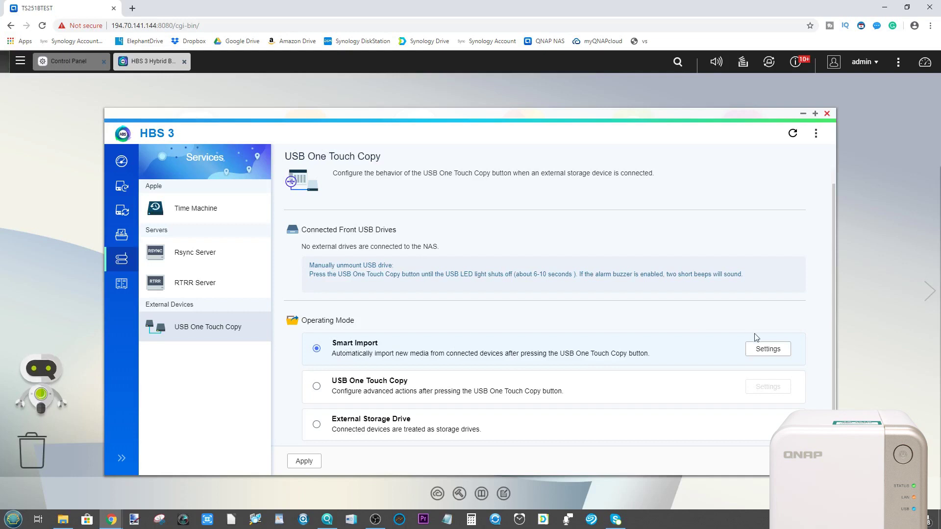
Step: Check the Smart Import Multimedia destination settings and close them without changes
left_click(762, 351)
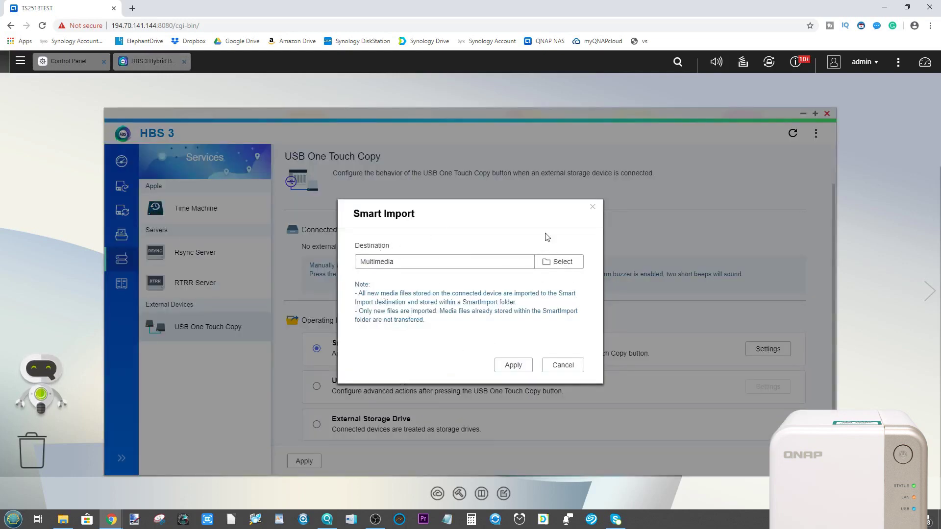
left_click(594, 209)
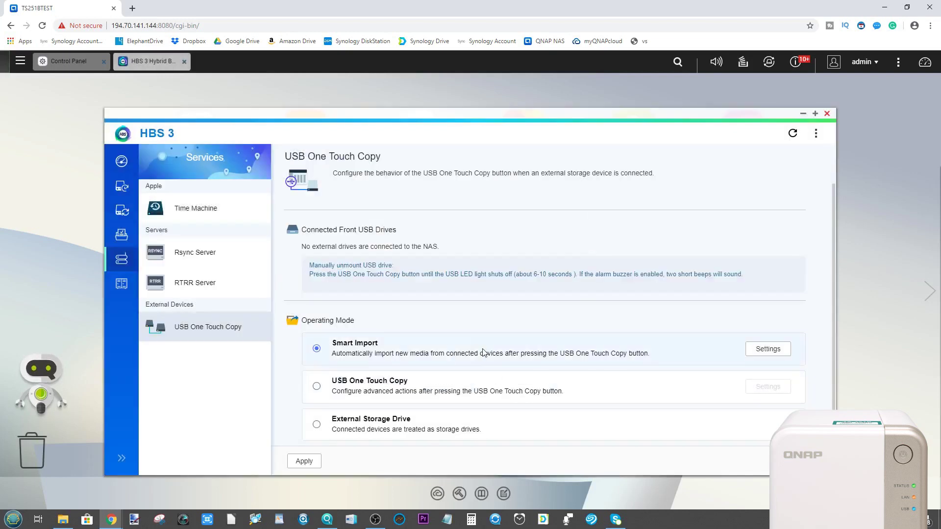
scroll(362, 262, "up", 1)
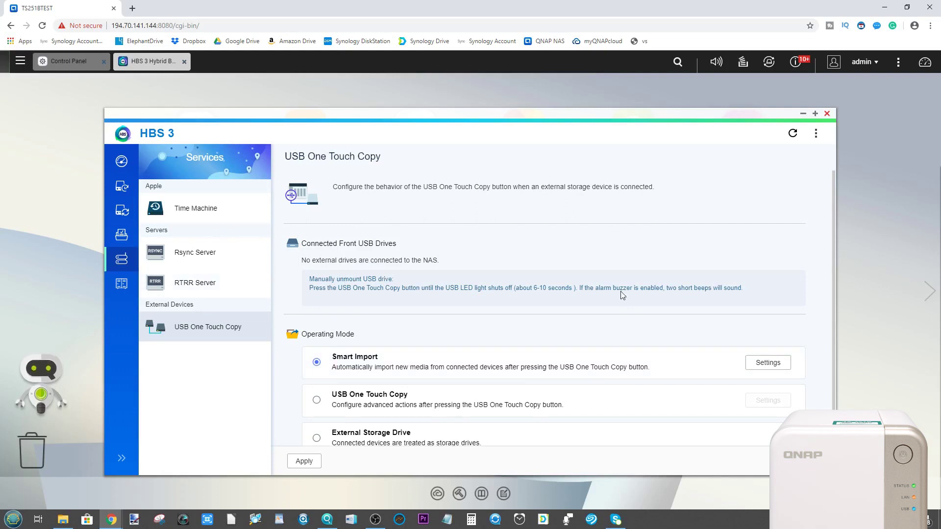
left_click(120, 283)
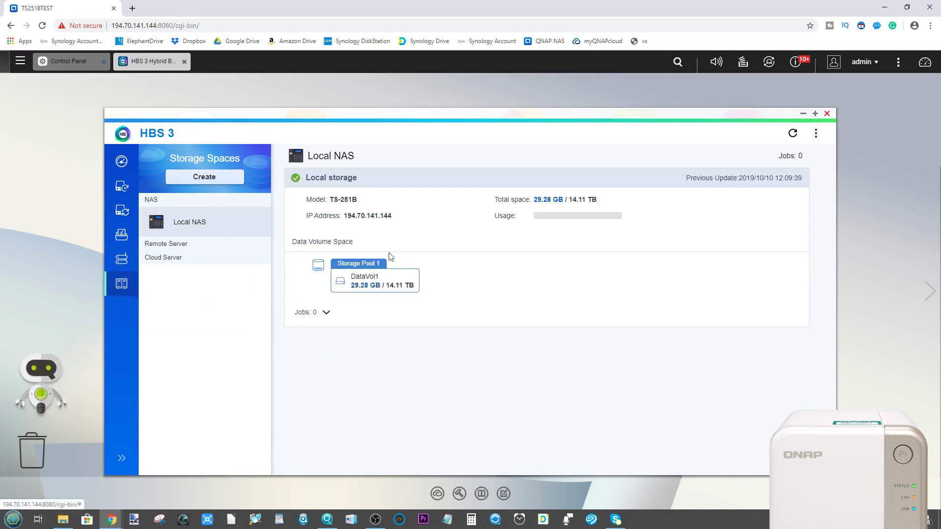
Step: Expand the local NAS TS-251B's empty job list (Jobs: 0), then close HBS 3
left_click(326, 312)
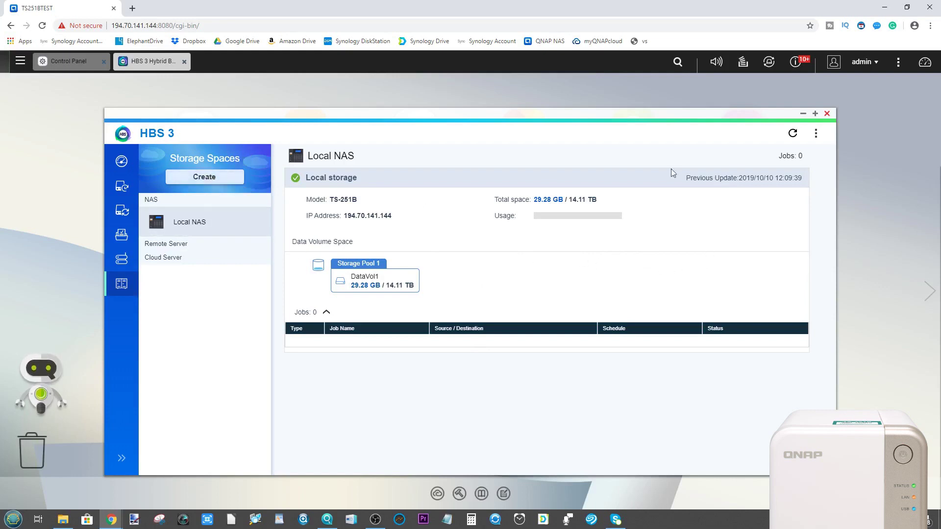
left_click(826, 113)
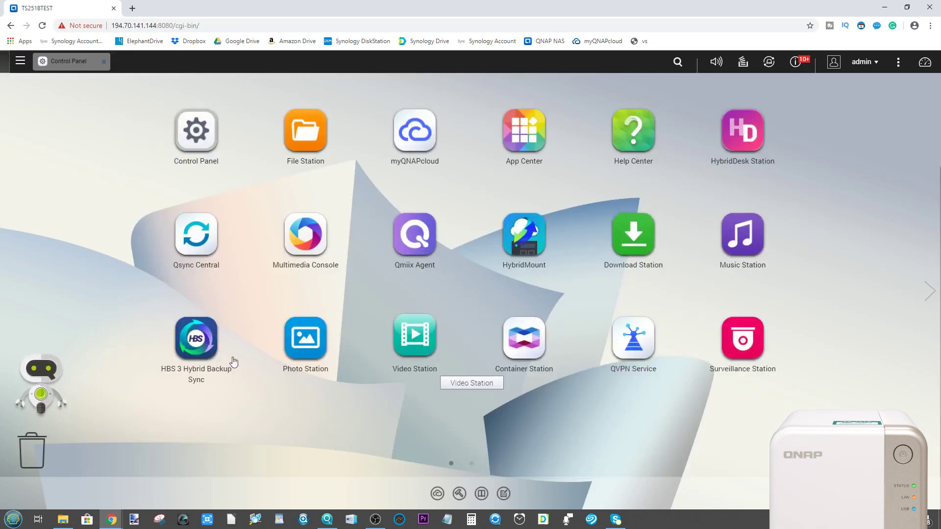
Step: Launch HybridMount, dismiss its Quick Start guide confirming Yes, then close the app
left_click(518, 225)
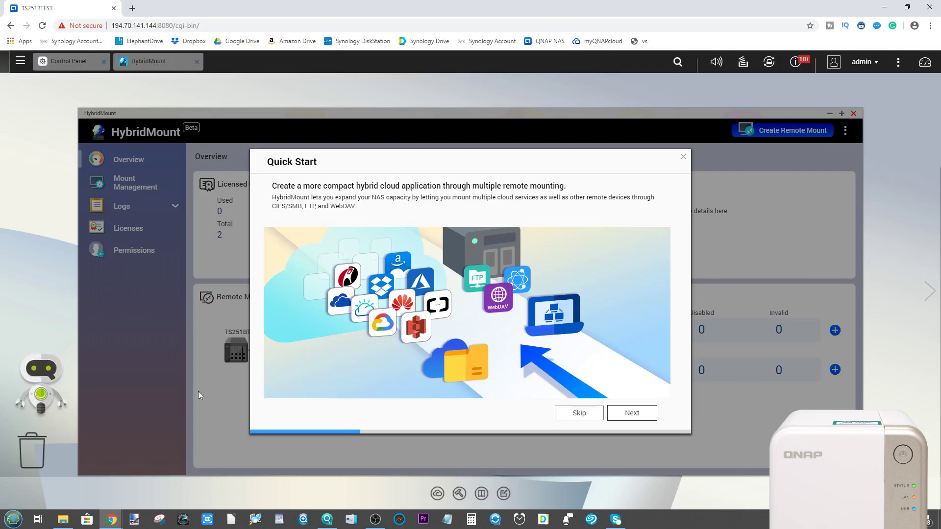
mouse_move(29, 390)
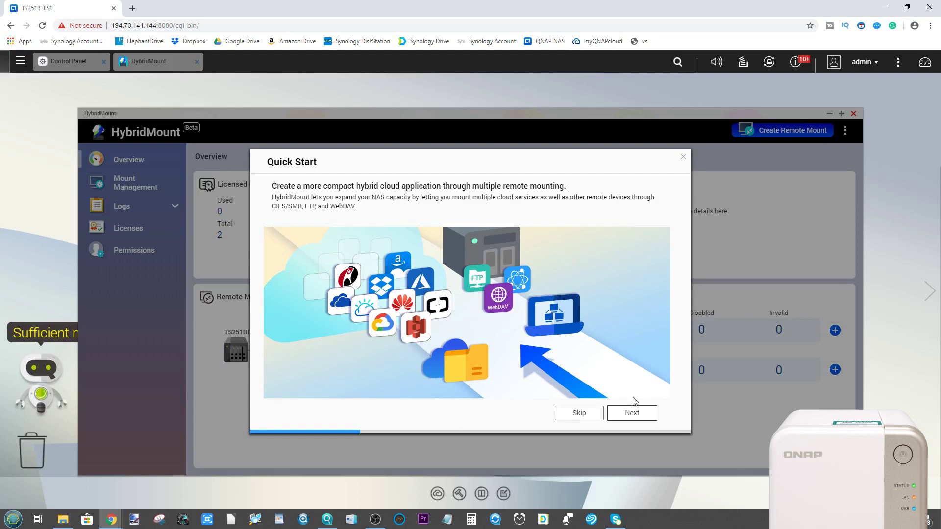
left_click(684, 159)
left_click(498, 309)
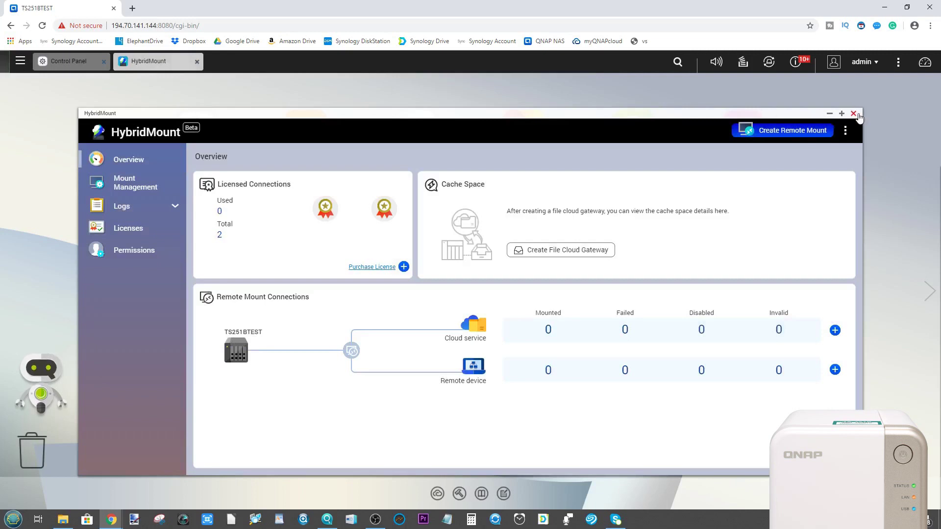
left_click(853, 114)
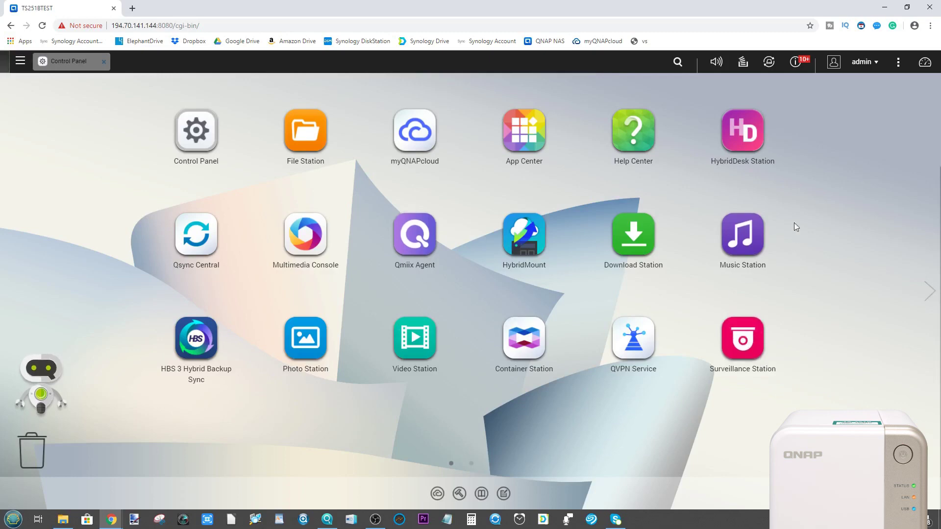
Step: Show the second desktop app page with Plex, Virtualization Station, Roon Server, Qsirch and QuMagie
left_click(929, 290)
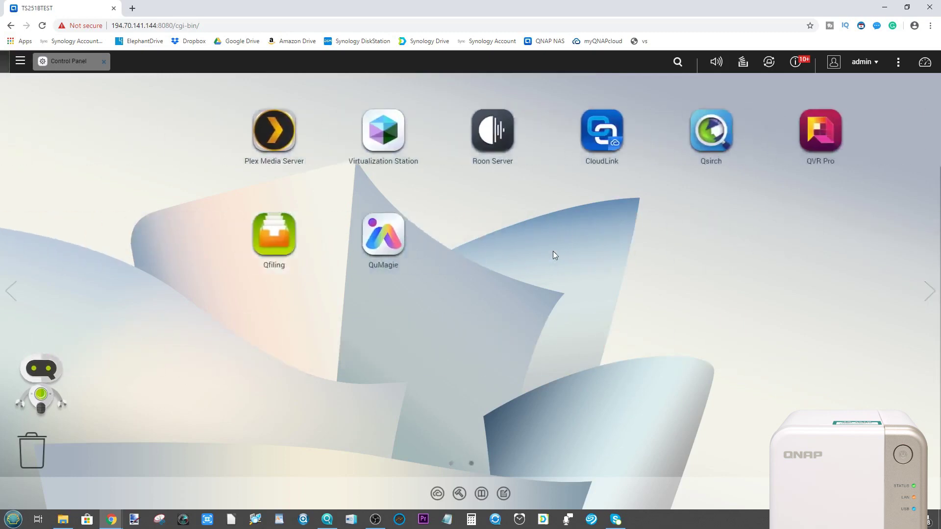